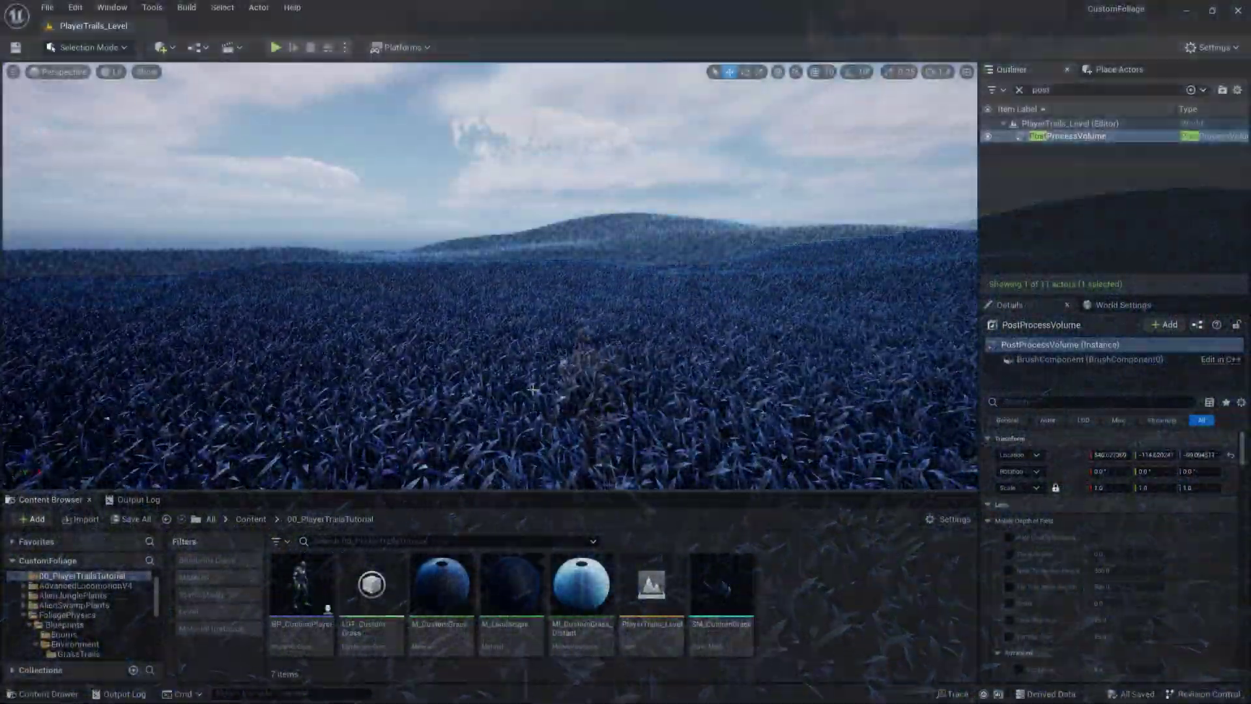
# Open BP_CustomPlayer from the Content Browser in the Blueprint editor.
pyautogui.doubleClick(310, 567)
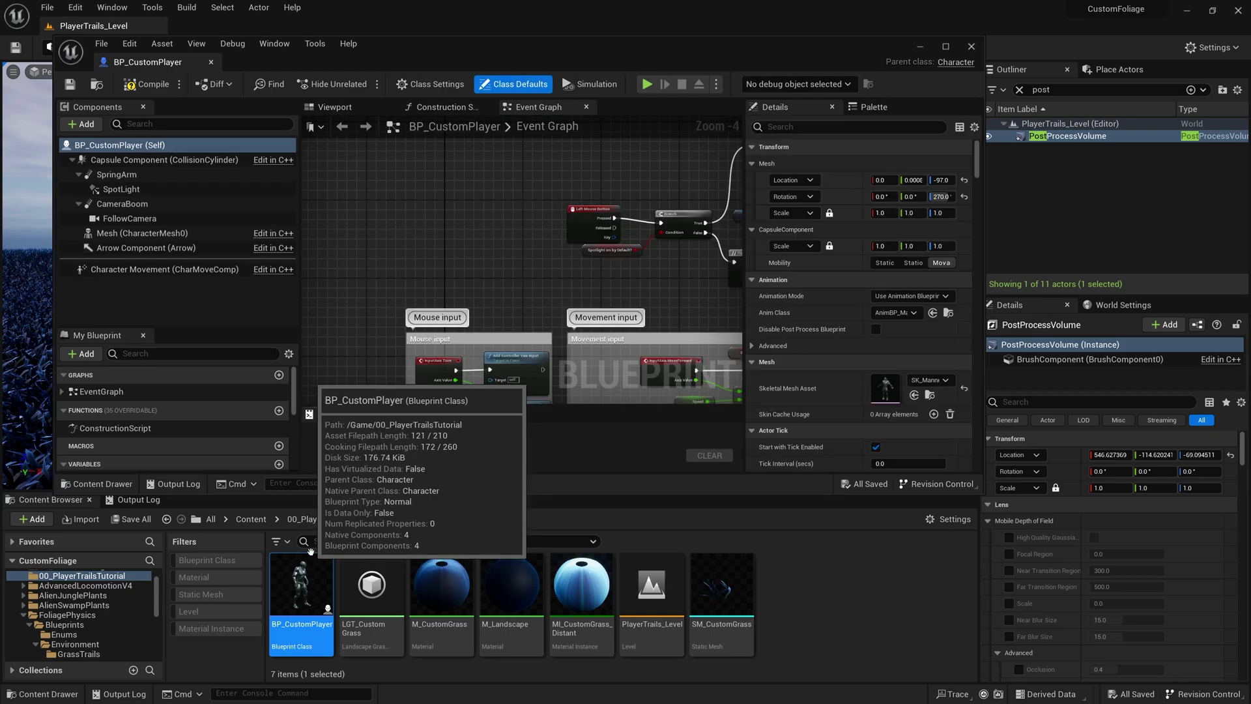
# Add BP_PlayerGrassDisplacement from FoliagePhysics > Blueprints under the character's Capsule Component.
pyautogui.click(342, 110)
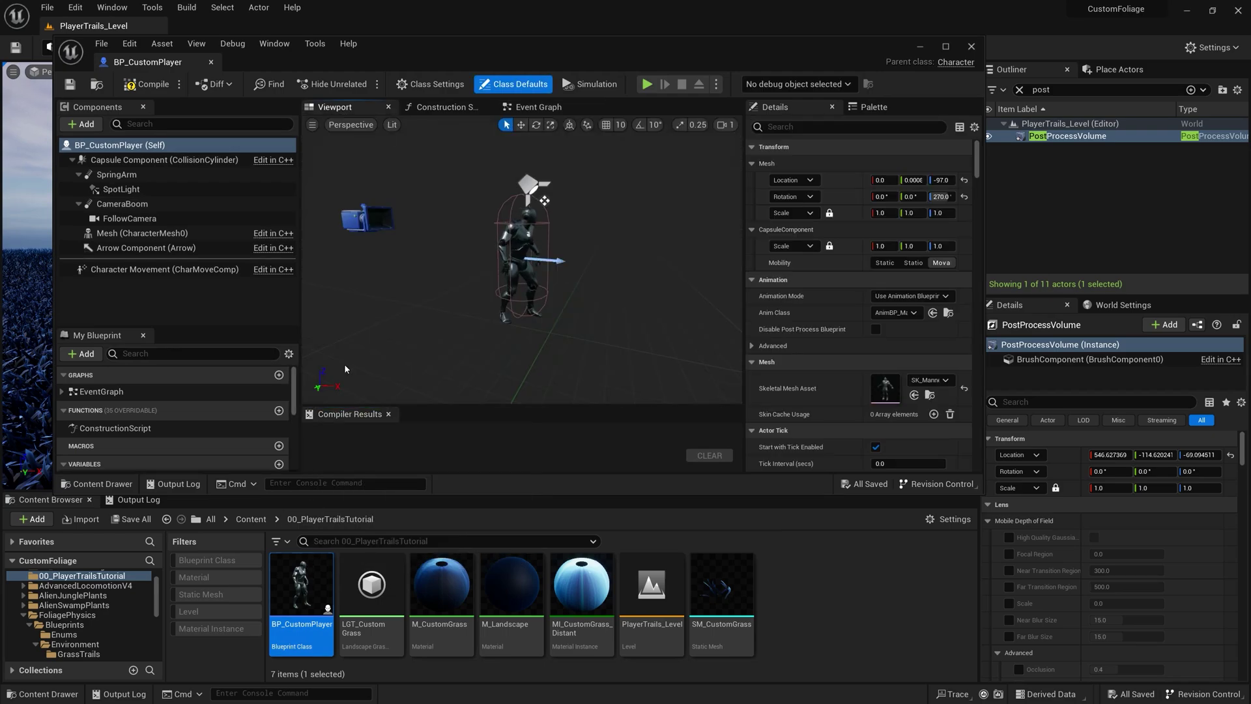
pyautogui.click(100, 623)
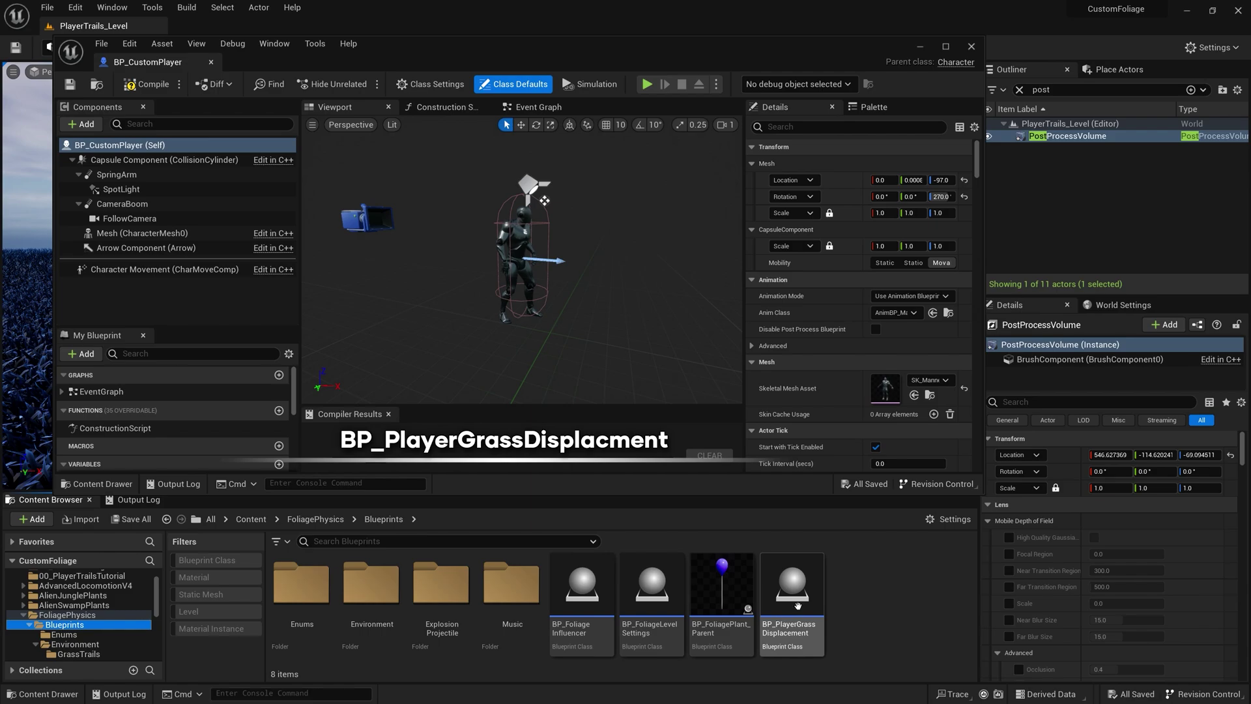
pyautogui.moveTo(800, 603); pyautogui.dragTo(623, 405)
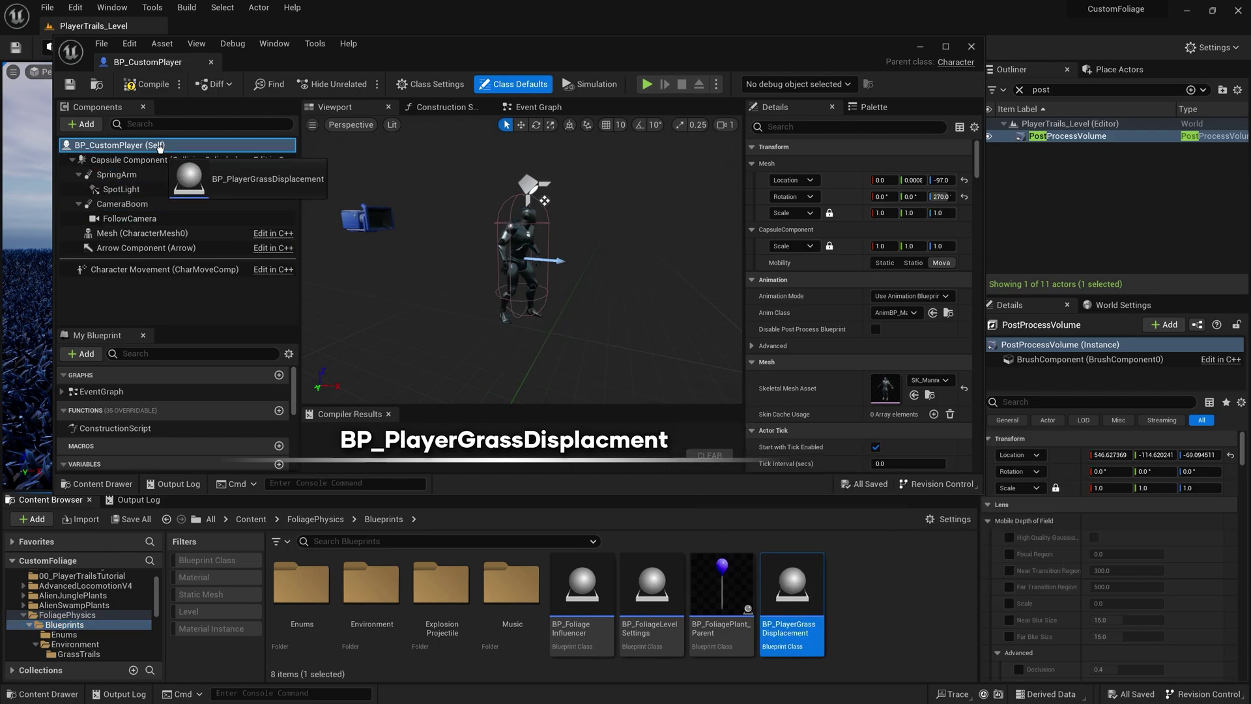
pyautogui.moveTo(160, 147); pyautogui.dragTo(159, 147)
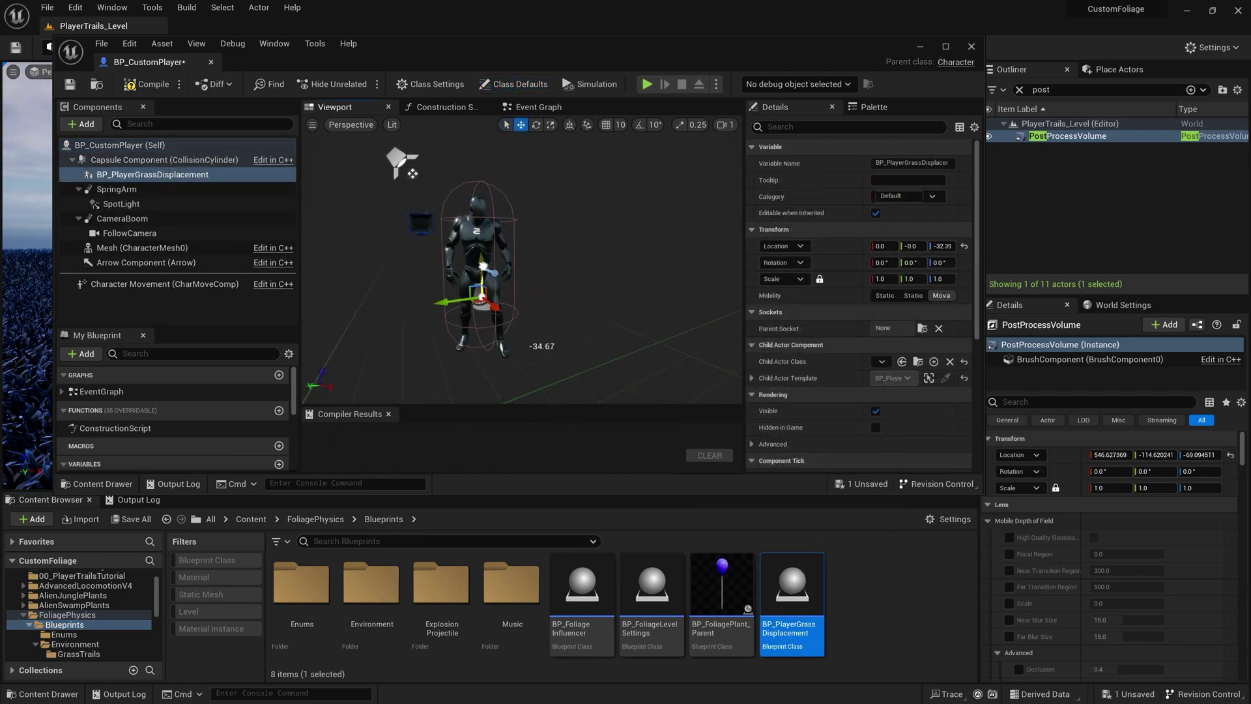
# Inspect the character preview, the grass displacement event graph and the M_LongGrass material graph.
pyautogui.moveTo(578, 271); pyautogui.dragTo(554, 272, button='right')
pyautogui.scroll(-2, 554, 272)
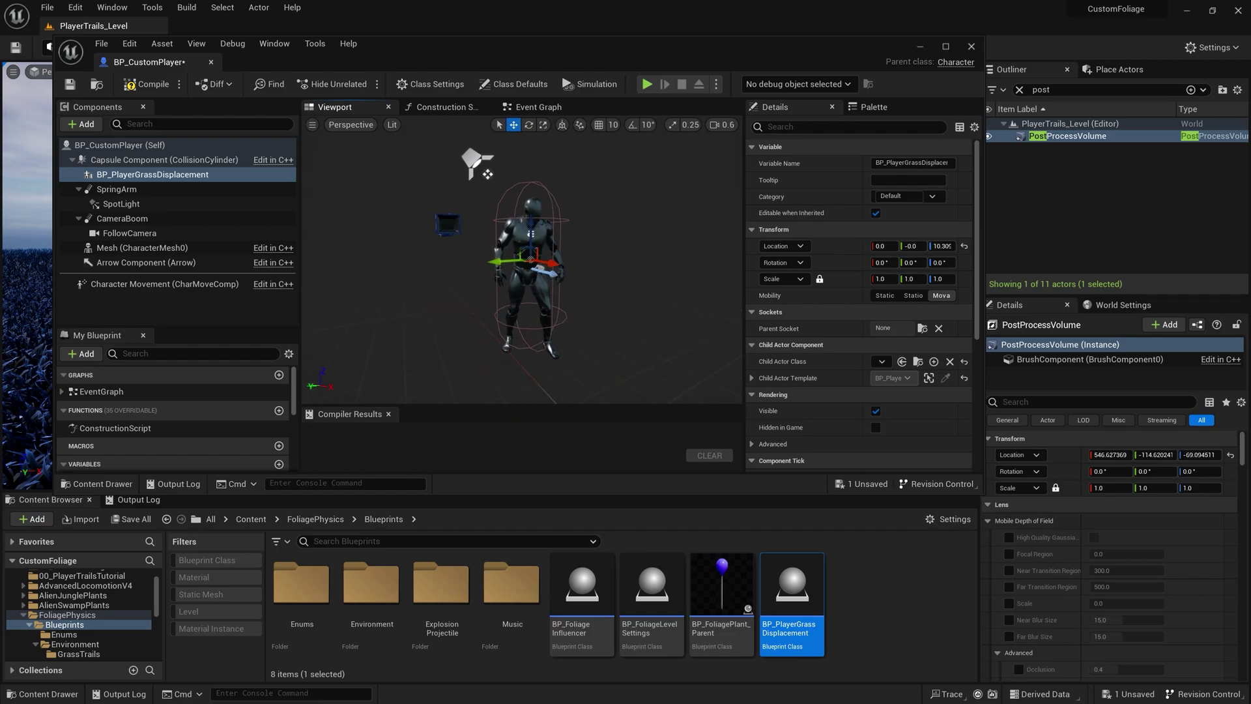
pyautogui.scroll(3, 554, 271)
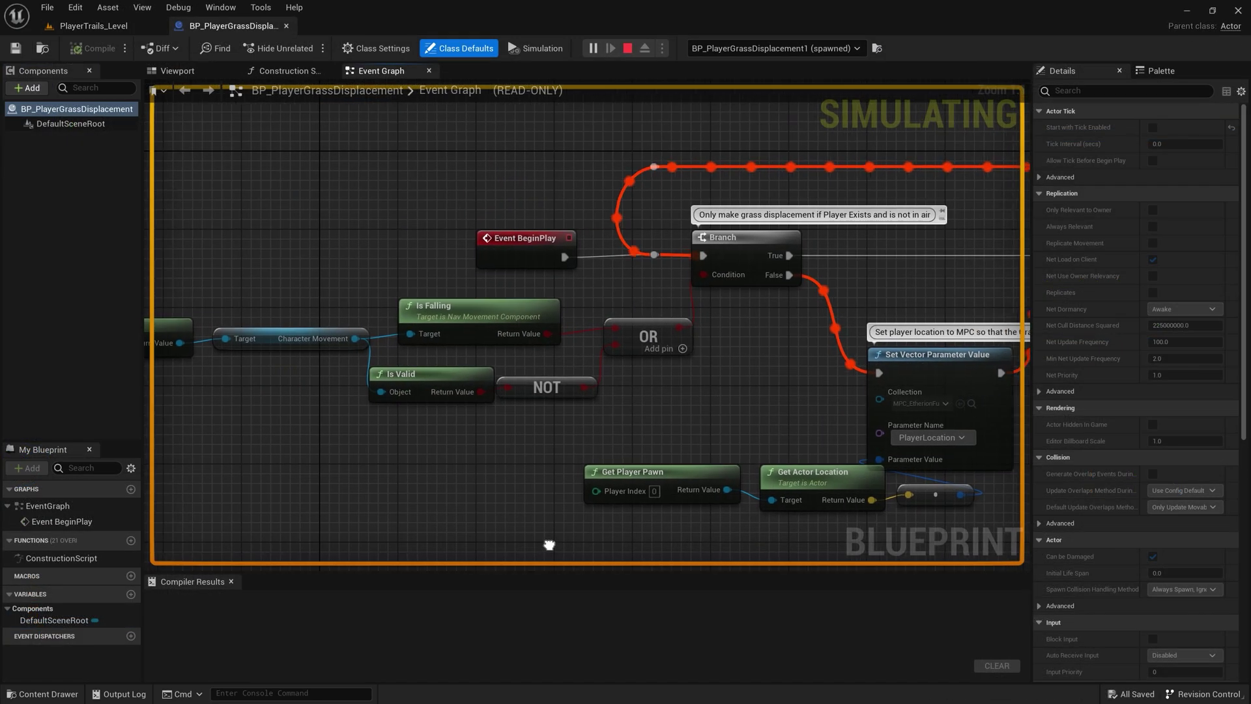
pyautogui.moveTo(541, 544); pyautogui.dragTo(143, 529, button='right')
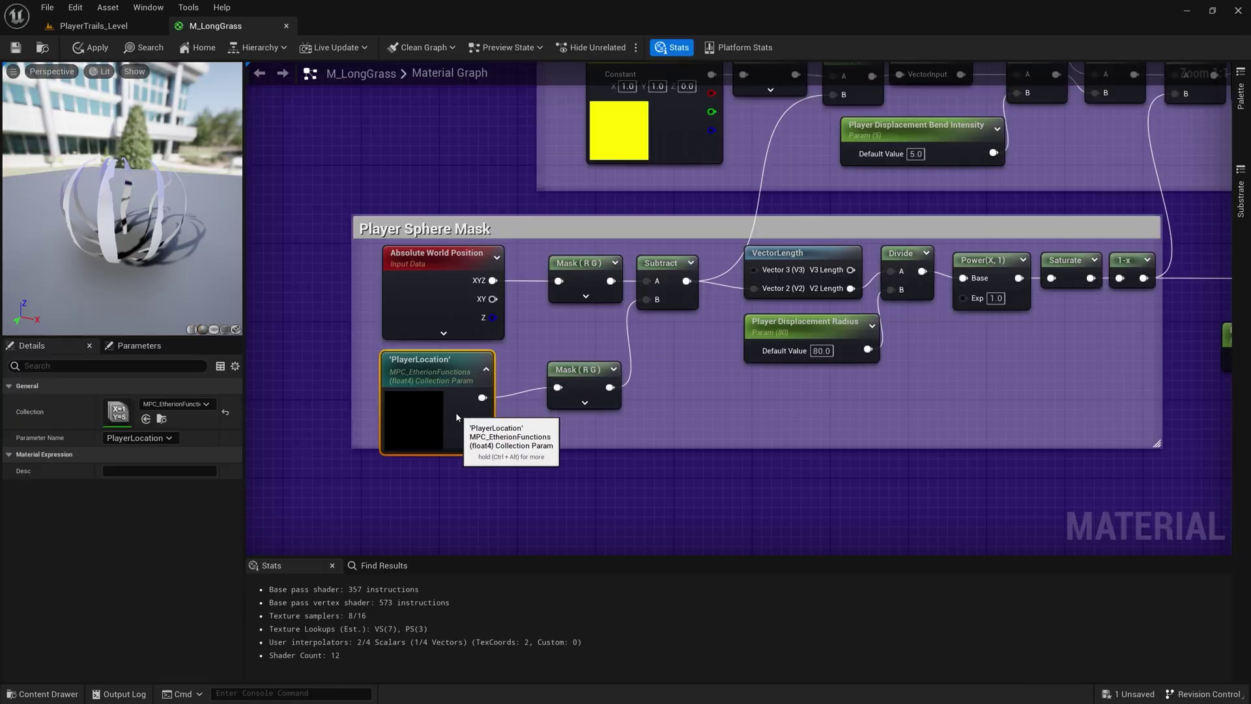
pyautogui.moveTo(456, 417); pyautogui.dragTo(466, 416)
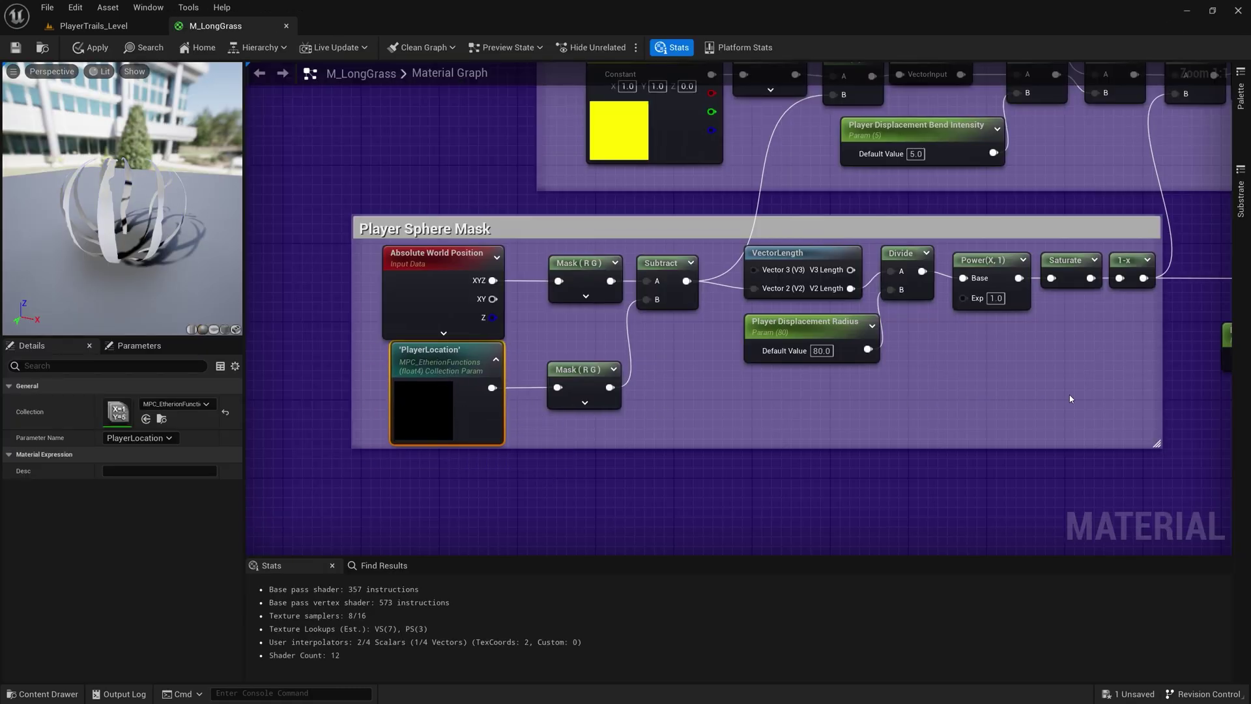
pyautogui.moveTo(1071, 399); pyautogui.dragTo(997, 408, button='right')
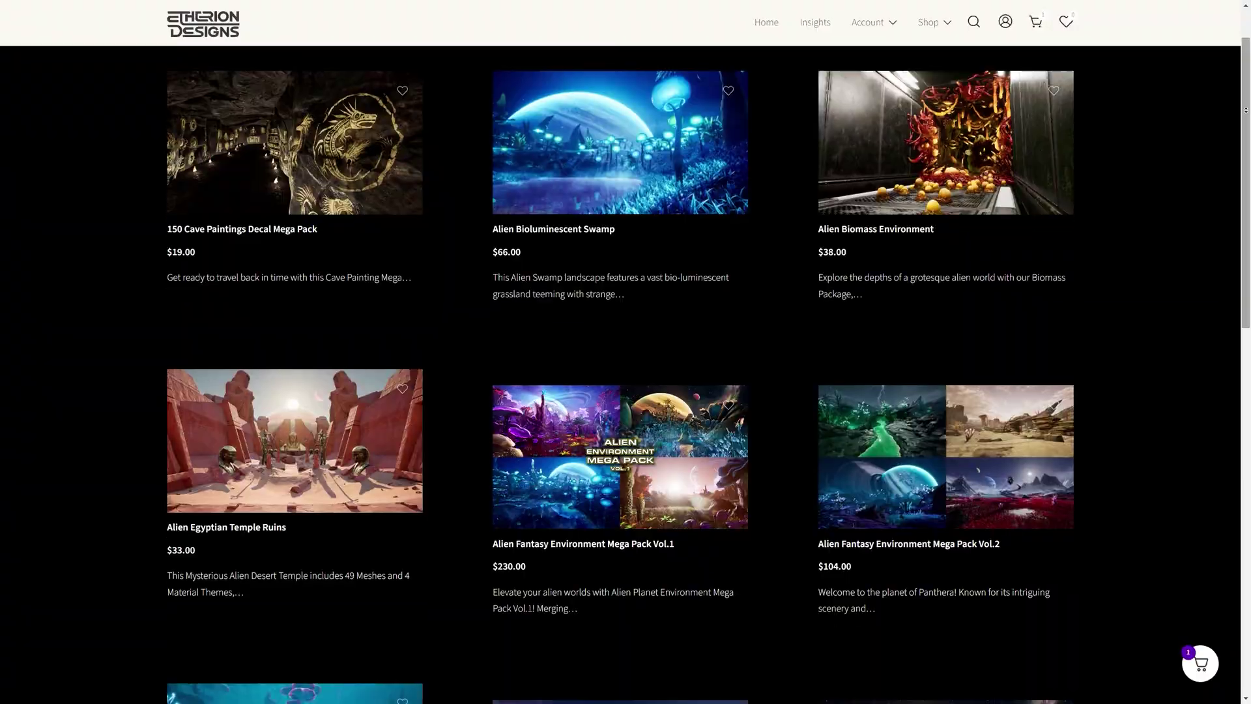
# Scroll through the Etherion Designs shop's grid of environment asset packs.
pyautogui.scroll(-5, 625, 365)
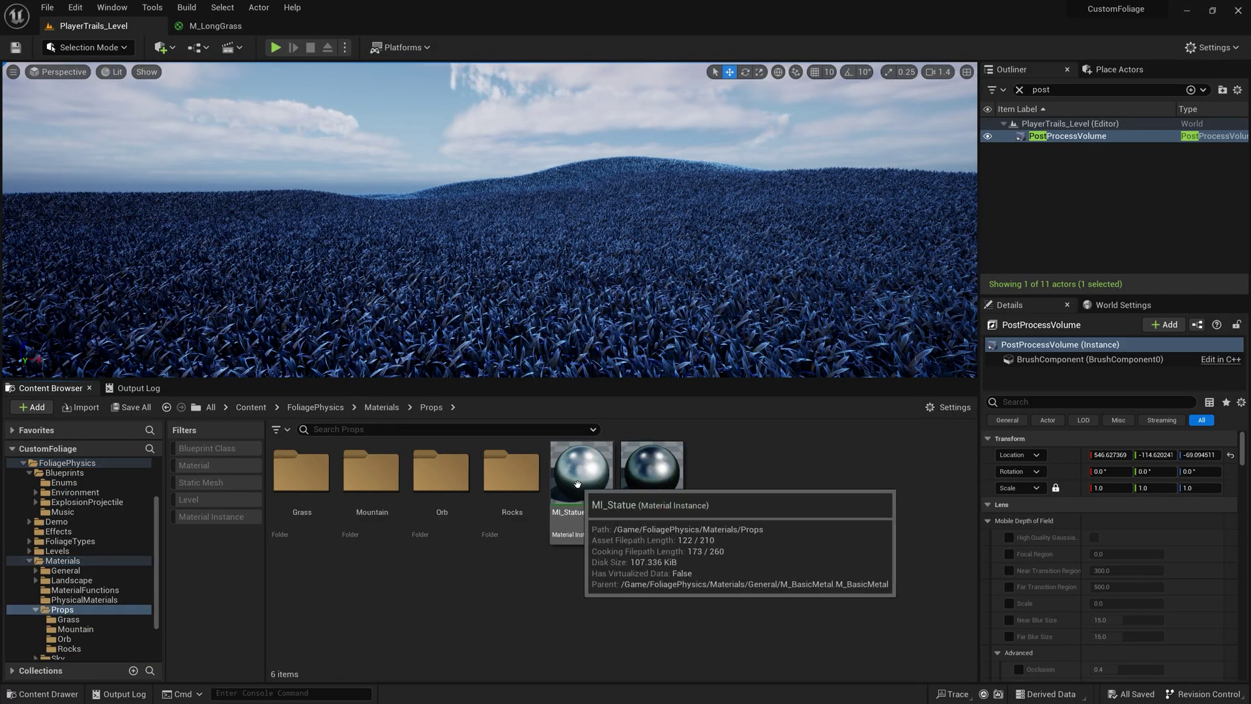
# Copy the Player Sphere Mask and displacement node groups from M_LongGrass.
pyautogui.doubleClick(303, 492)
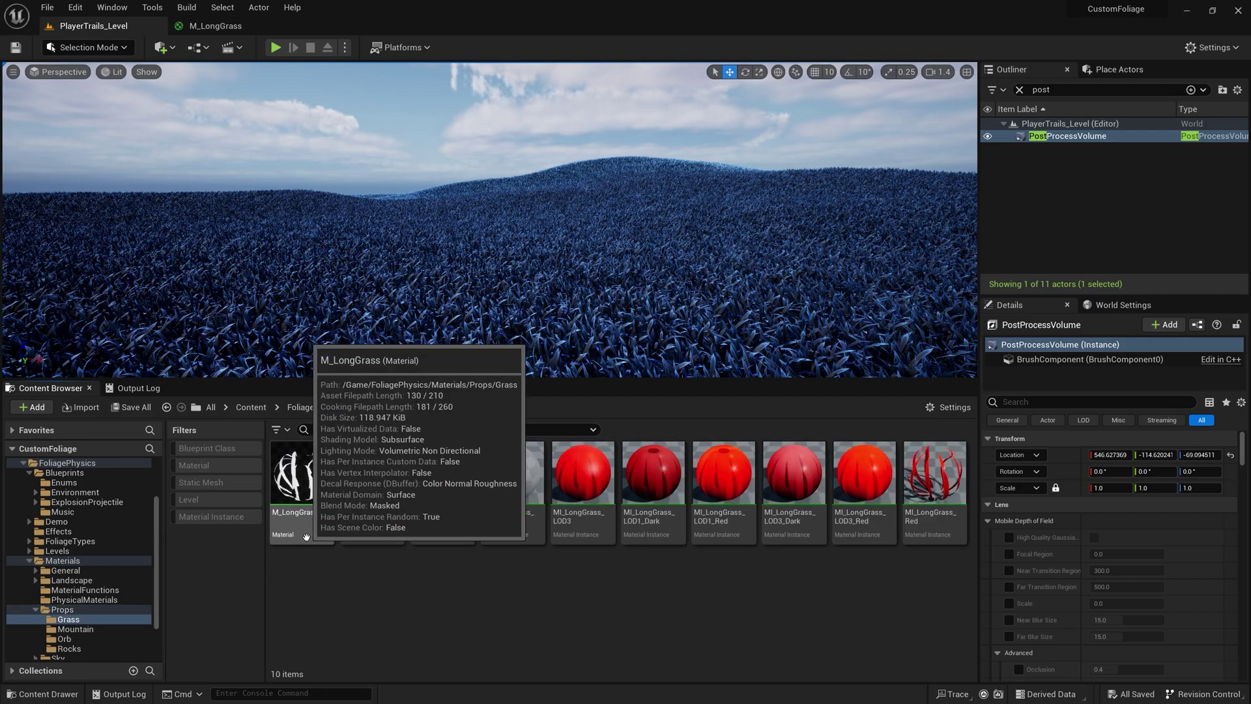
pyautogui.doubleClick(304, 490)
pyautogui.moveTo(816, 337); pyautogui.dragTo(1016, 210, button='right')
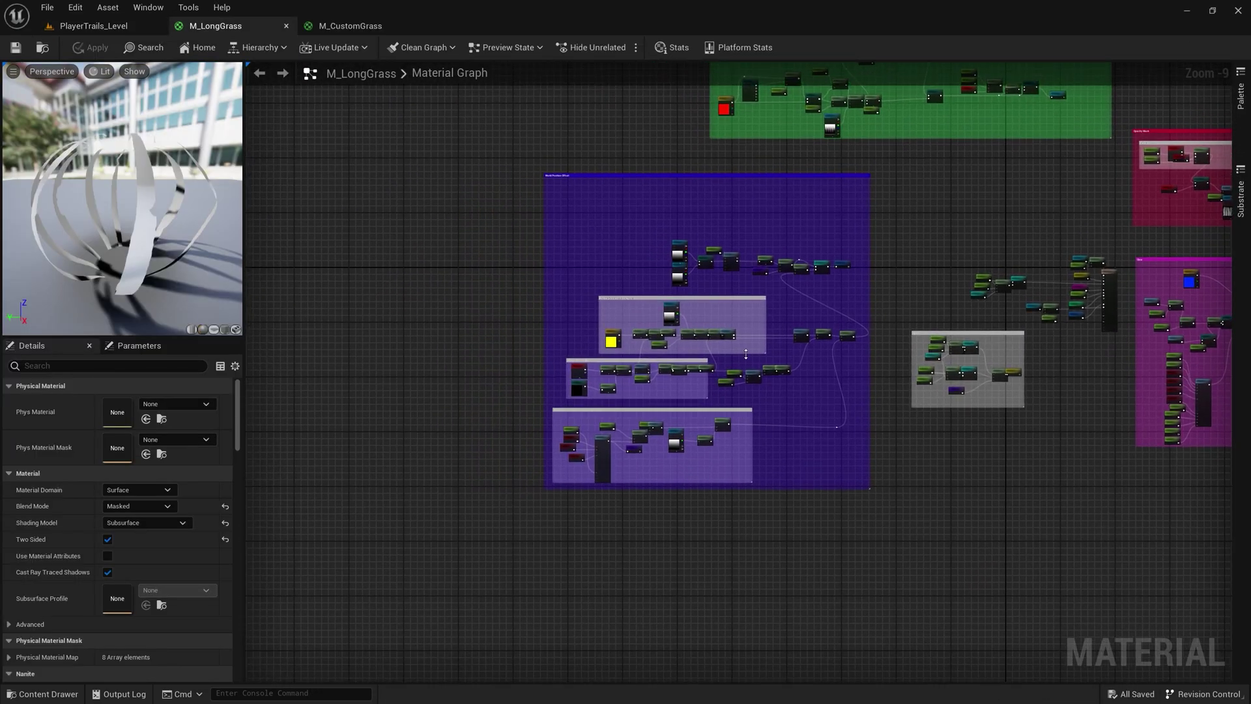
pyautogui.scroll(5, 646, 410)
pyautogui.moveTo(250, 443); pyautogui.dragTo(670, 301)
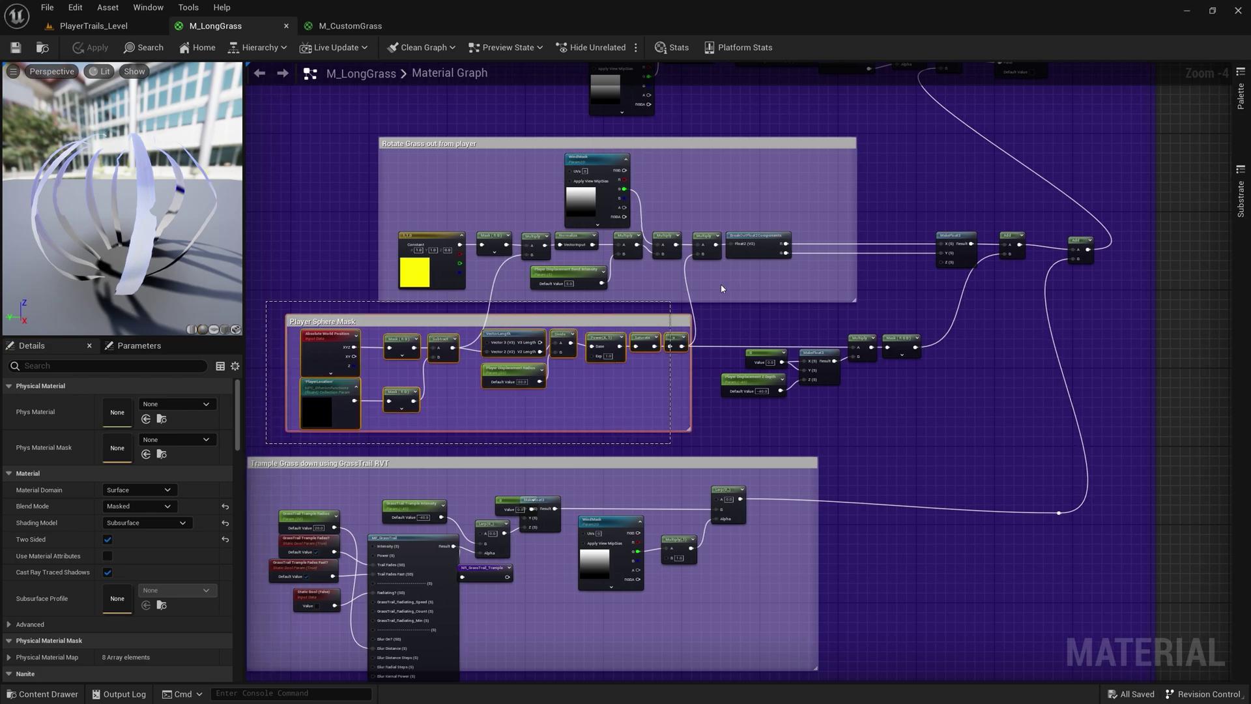
pyautogui.moveTo(1011, 128); pyautogui.dragTo(1011, 129)
pyautogui.rightClick(598, 156)
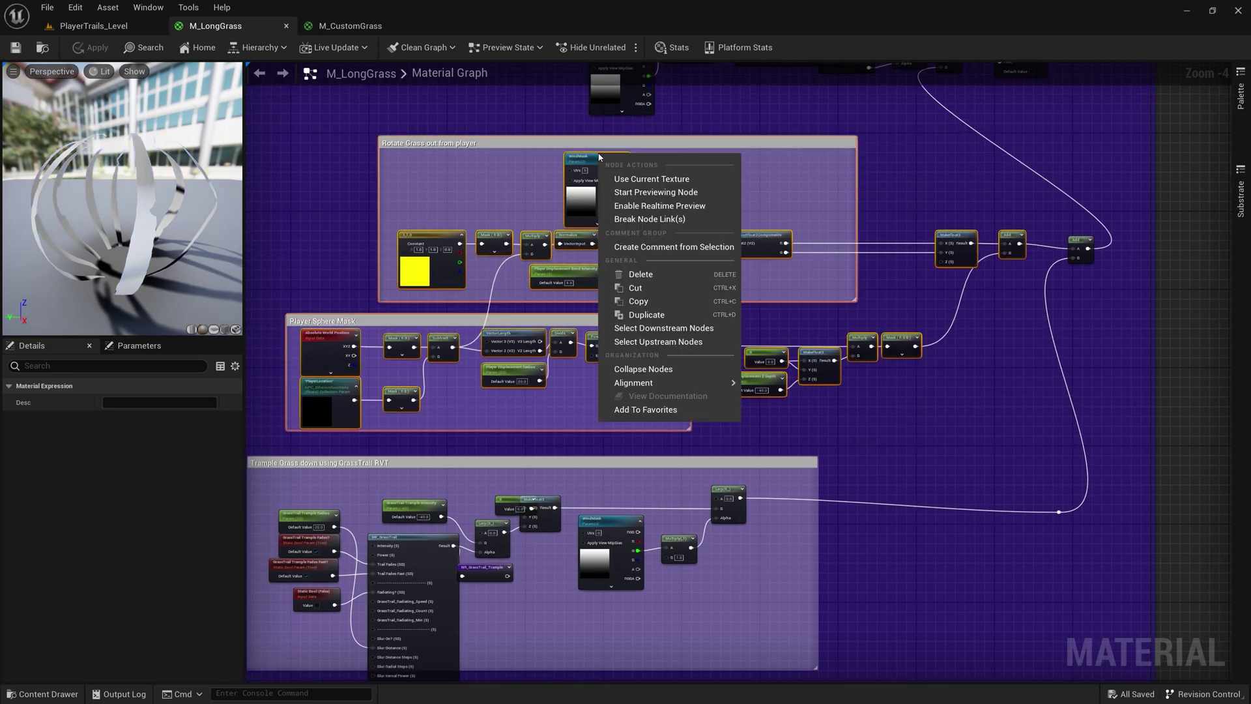
pyautogui.click(667, 301)
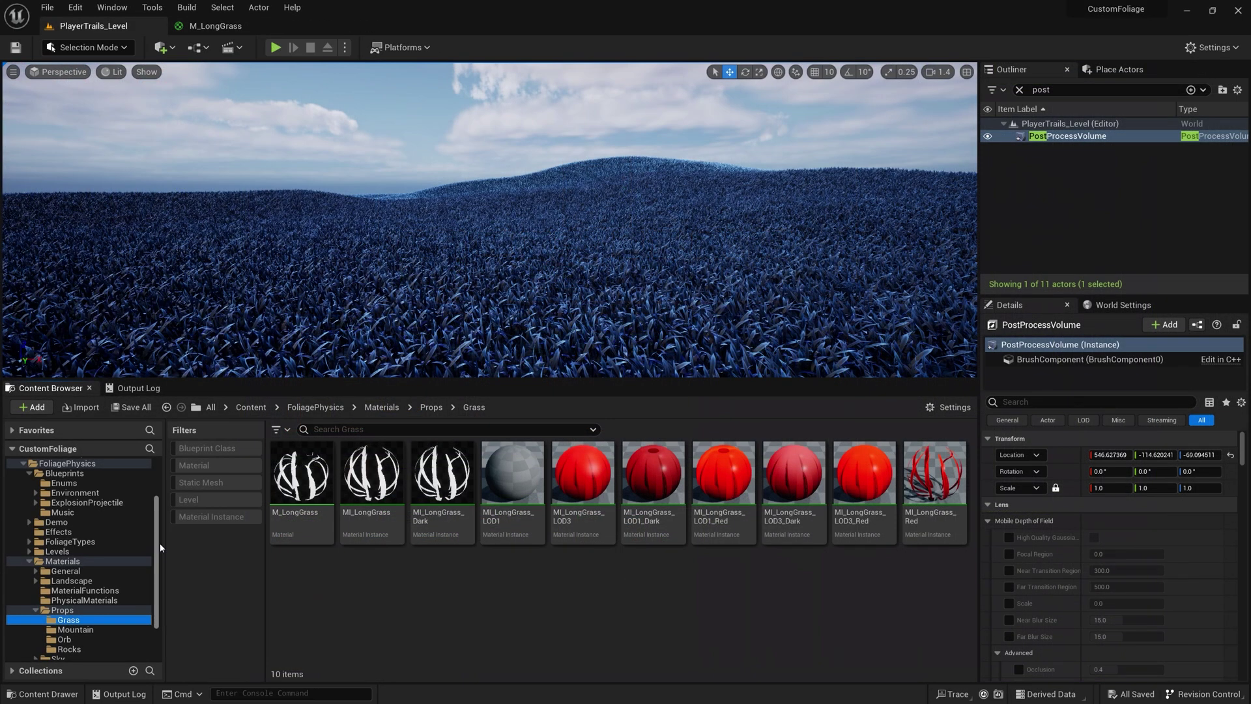
# Open M_CustomGrass from the 00_PlayerTrailsTutorial folder.
pyautogui.scroll(2, 159, 542)
pyautogui.scroll(1, 159, 540)
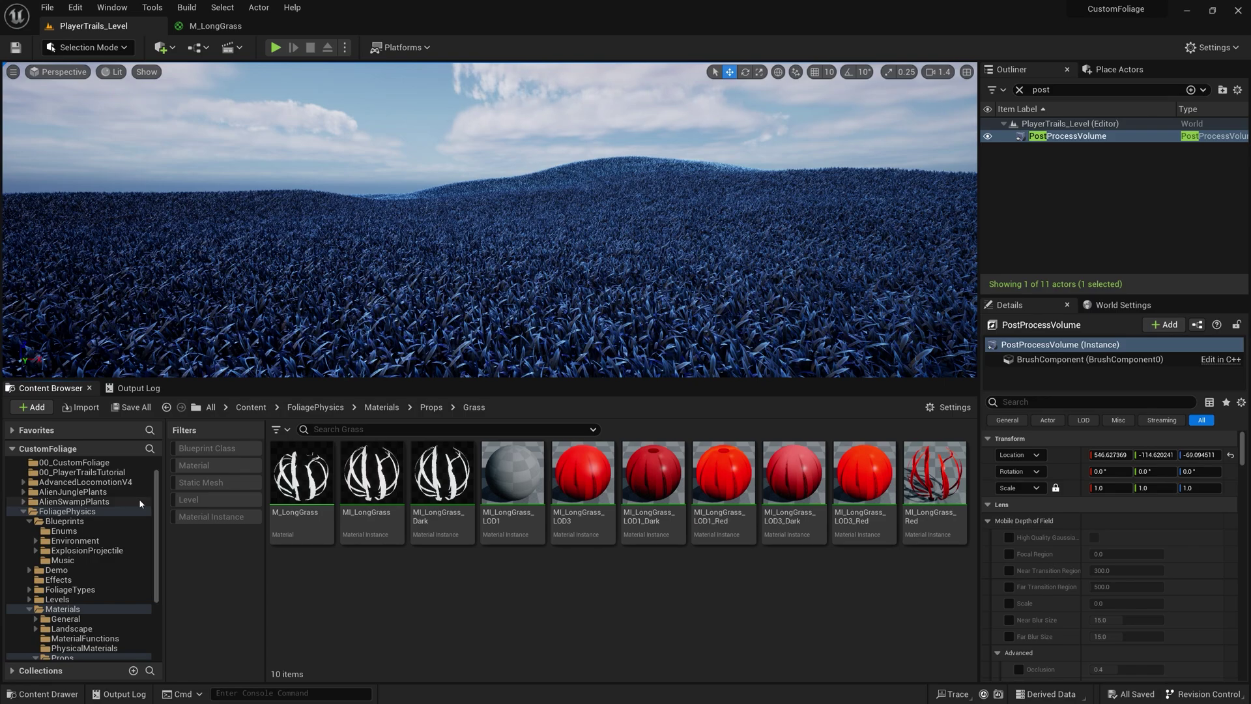
pyautogui.click(104, 472)
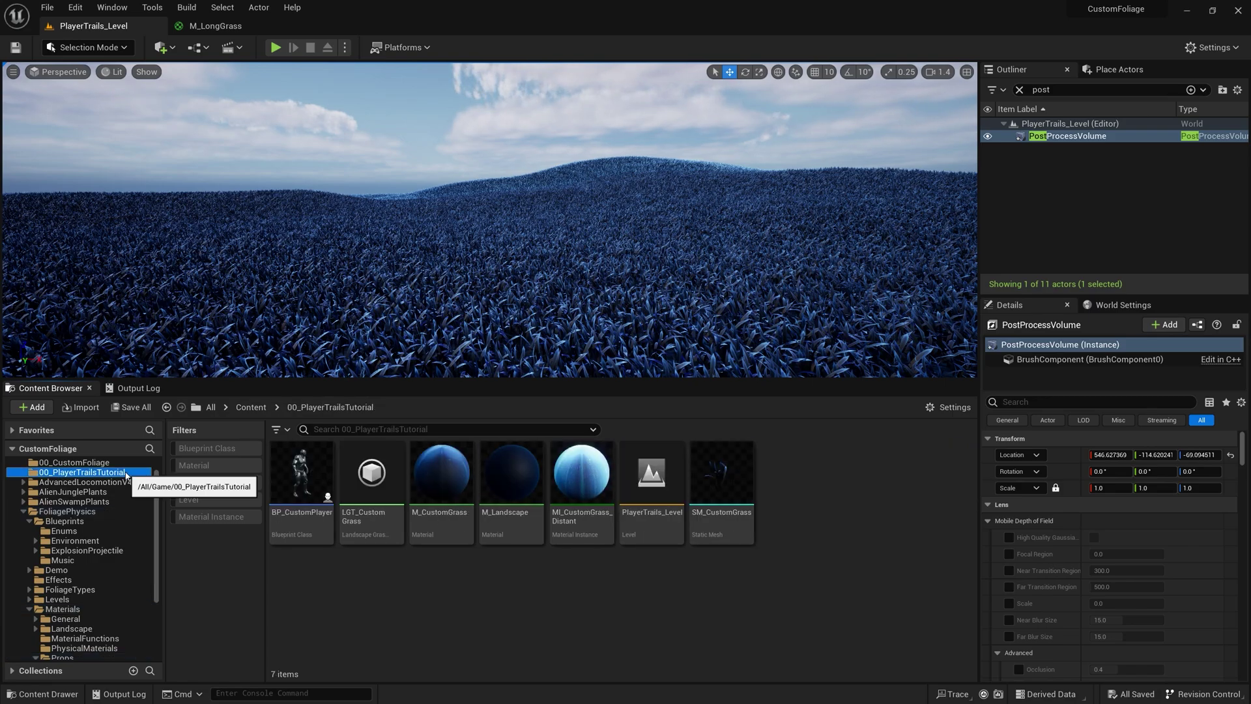
pyautogui.doubleClick(443, 509)
# Paste the displacement groups into M_CustomGrass and wire the Add output to World Position Offset.
pyautogui.scroll(-5, 547, 410)
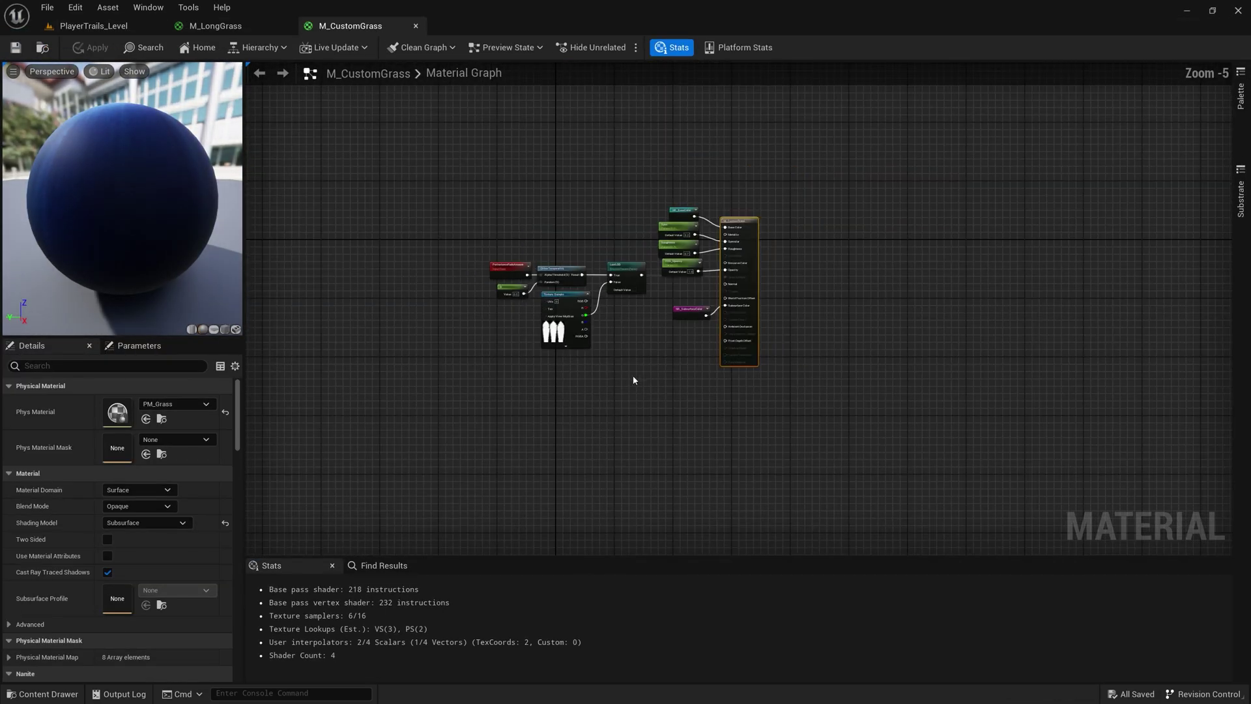
pyautogui.moveTo(632, 380); pyautogui.dragTo(720, 310, button='right')
pyautogui.hotkey('ctrl', 'v')
pyautogui.moveTo(720, 310); pyautogui.dragTo(452, 321)
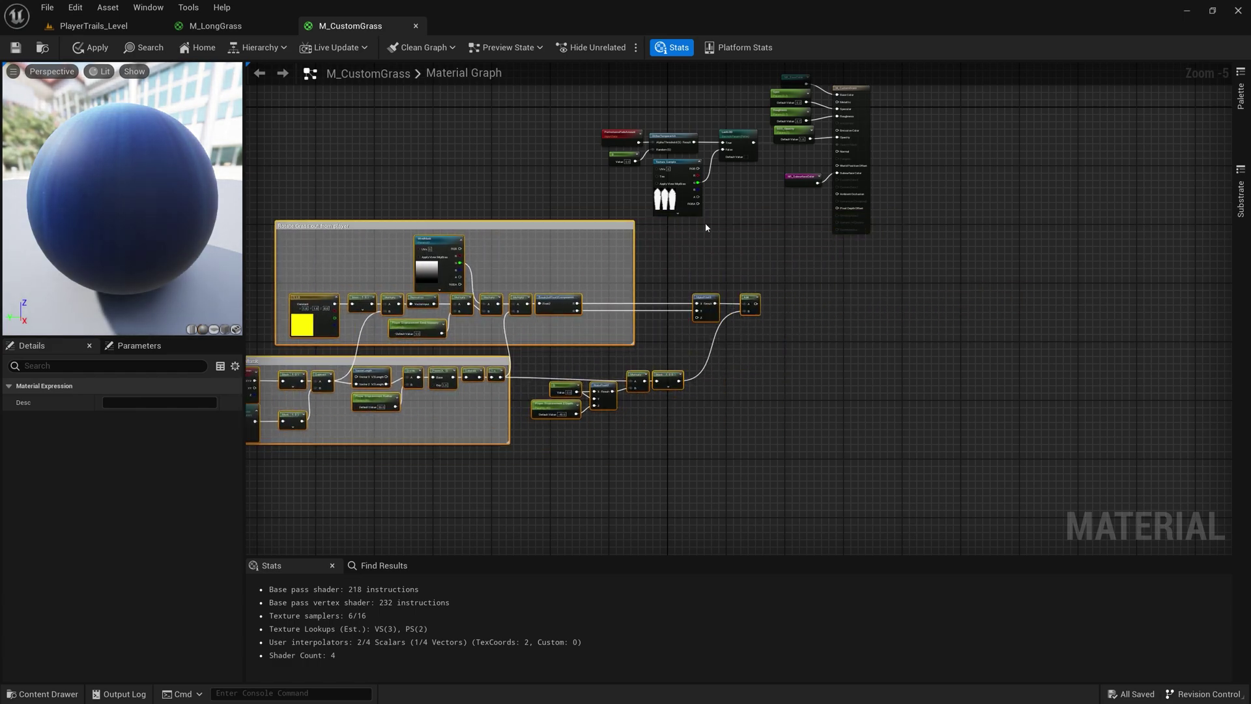
pyautogui.scroll(2, 771, 299)
pyautogui.moveTo(743, 309); pyautogui.dragTo(647, 464, button='right')
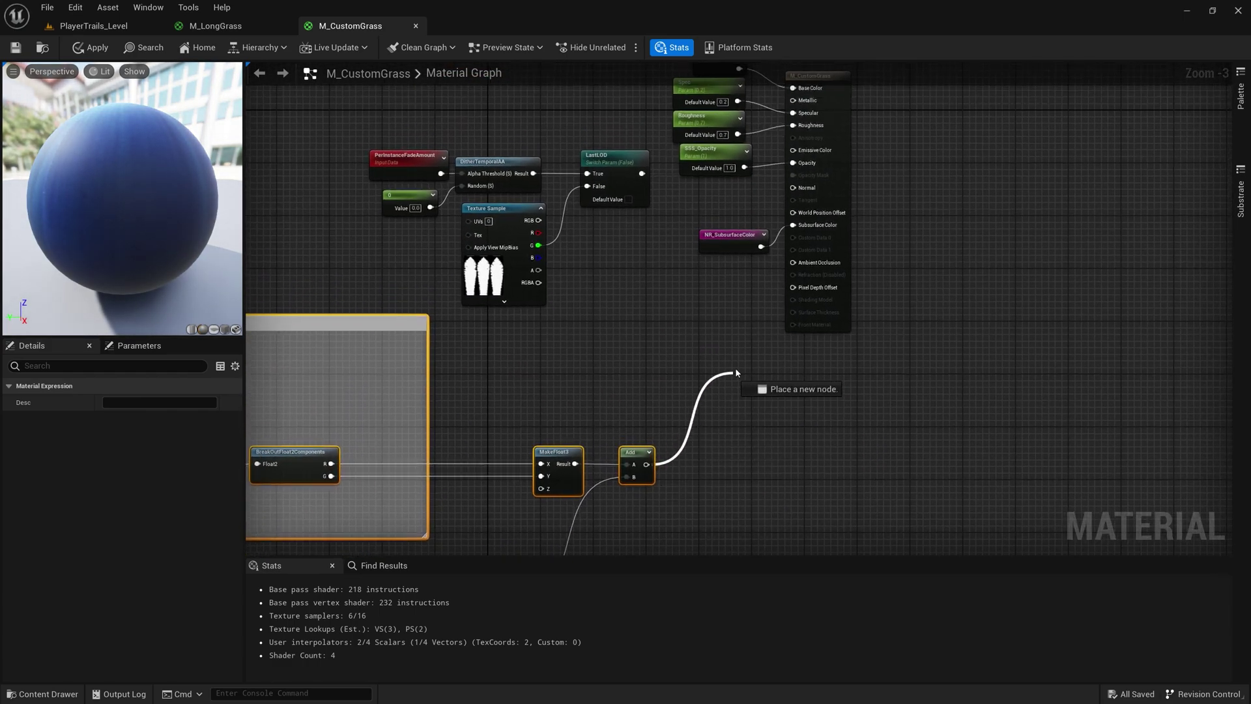
pyautogui.moveTo(793, 217); pyautogui.dragTo(793, 217)
pyautogui.scroll(-3, 780, 245)
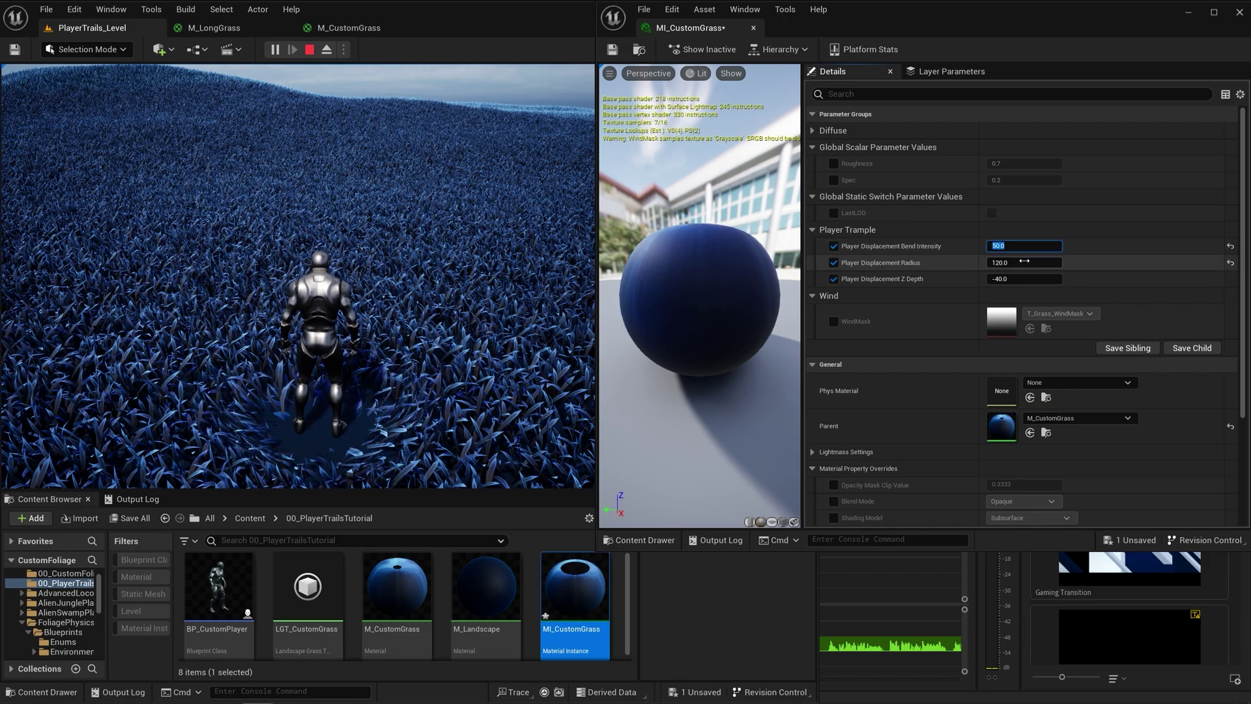
# Commit Bend Intensity 50 in MI_CustomGrass's Player Trample settings and move to Z Depth.
pyautogui.click(1027, 276)
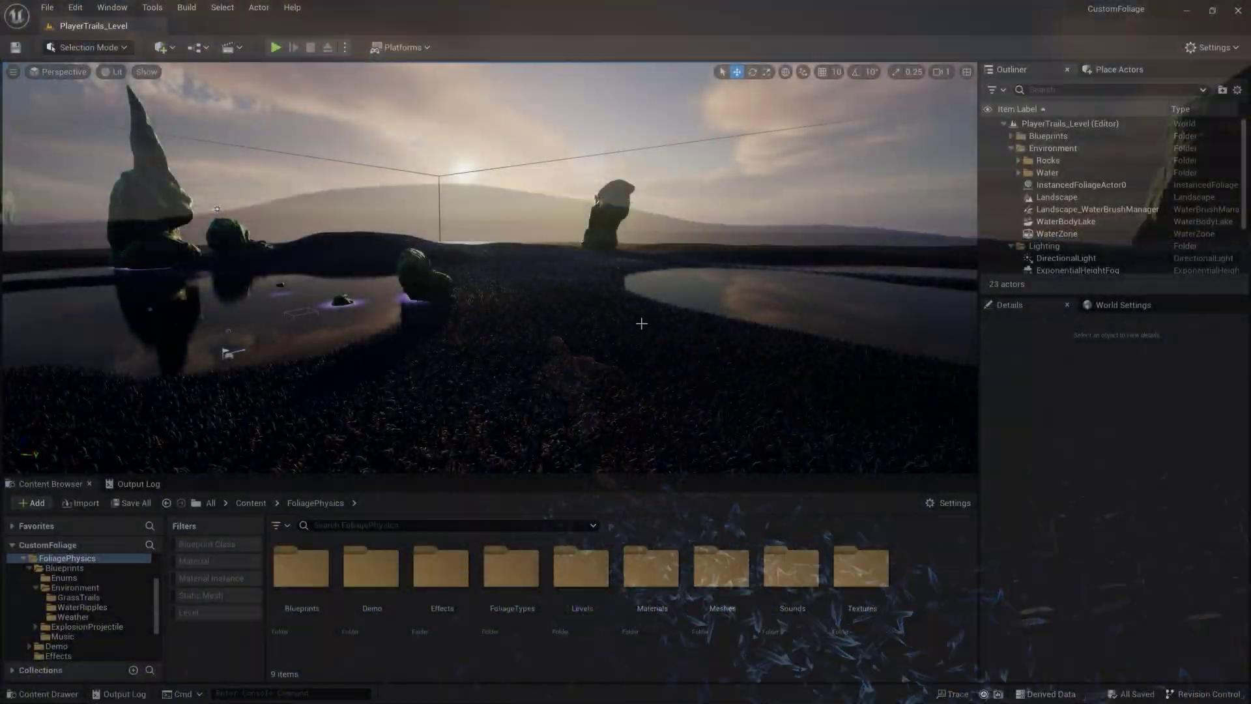
# Place BP_GrassTrailCapture from Blueprints > Environment > GrassTrails in the level at Z -2000.
pyautogui.doubleClick(301, 567)
pyautogui.doubleClick(372, 567)
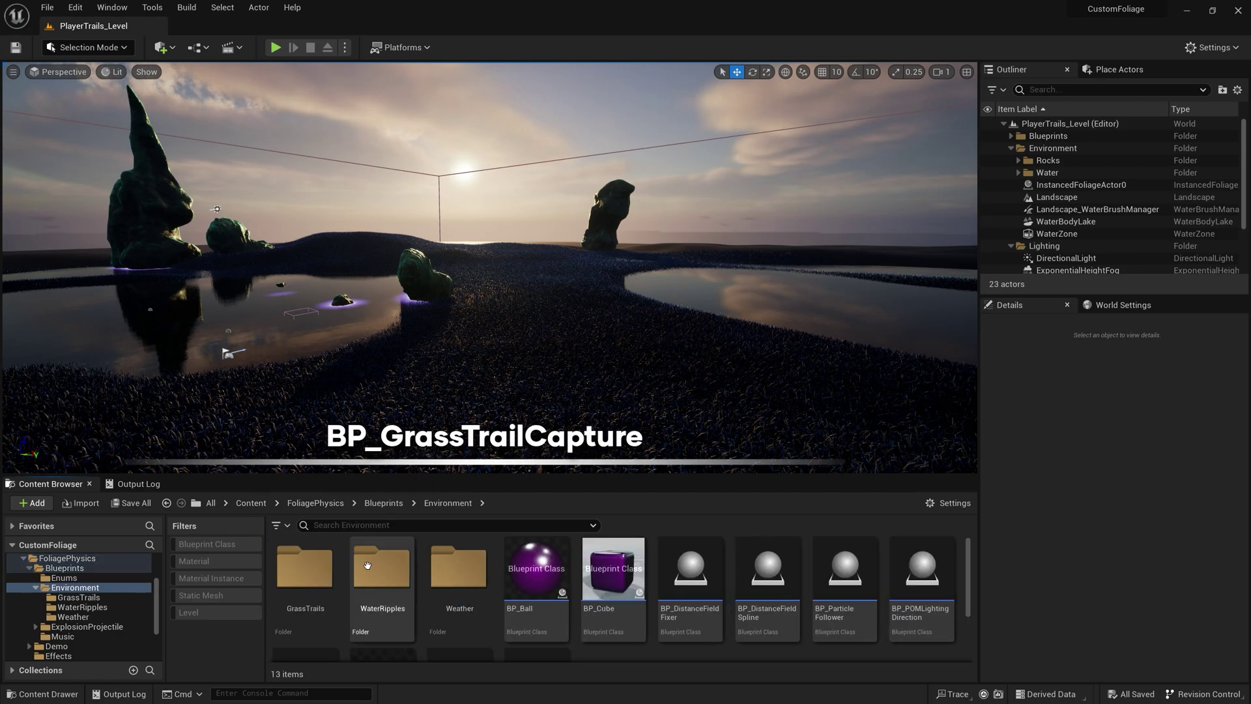
pyautogui.doubleClick(305, 567)
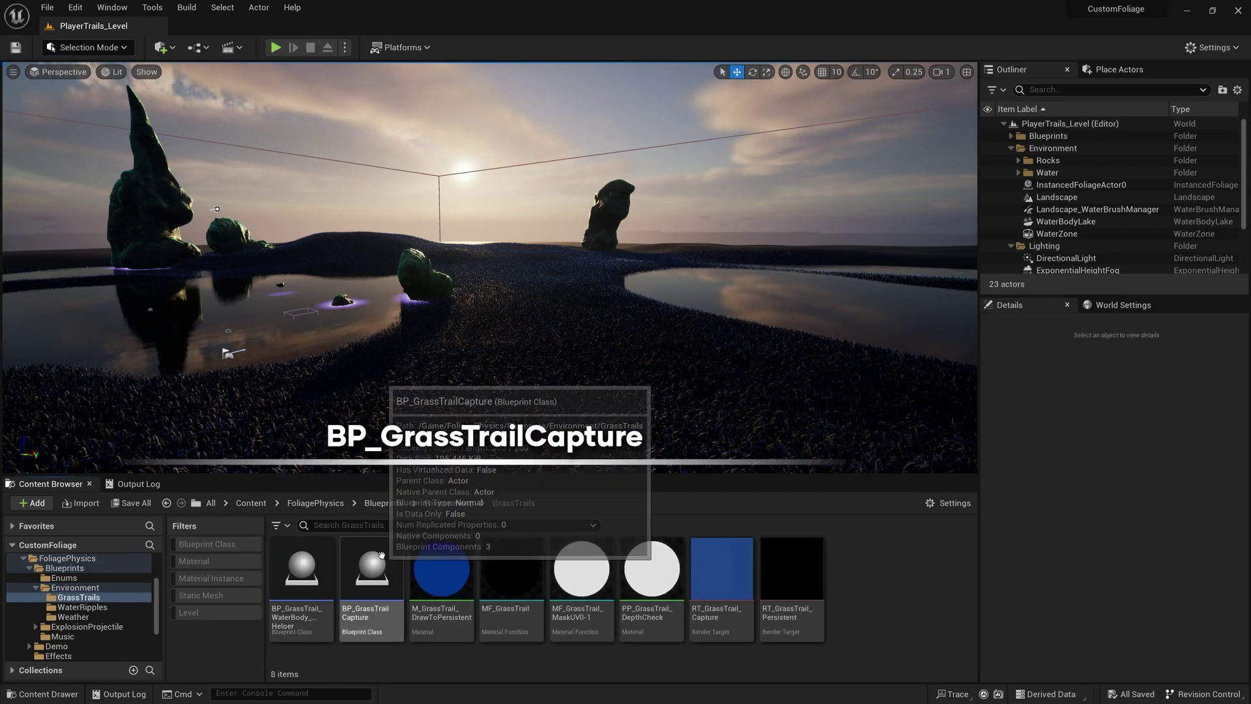
pyautogui.moveTo(381, 555); pyautogui.dragTo(496, 422)
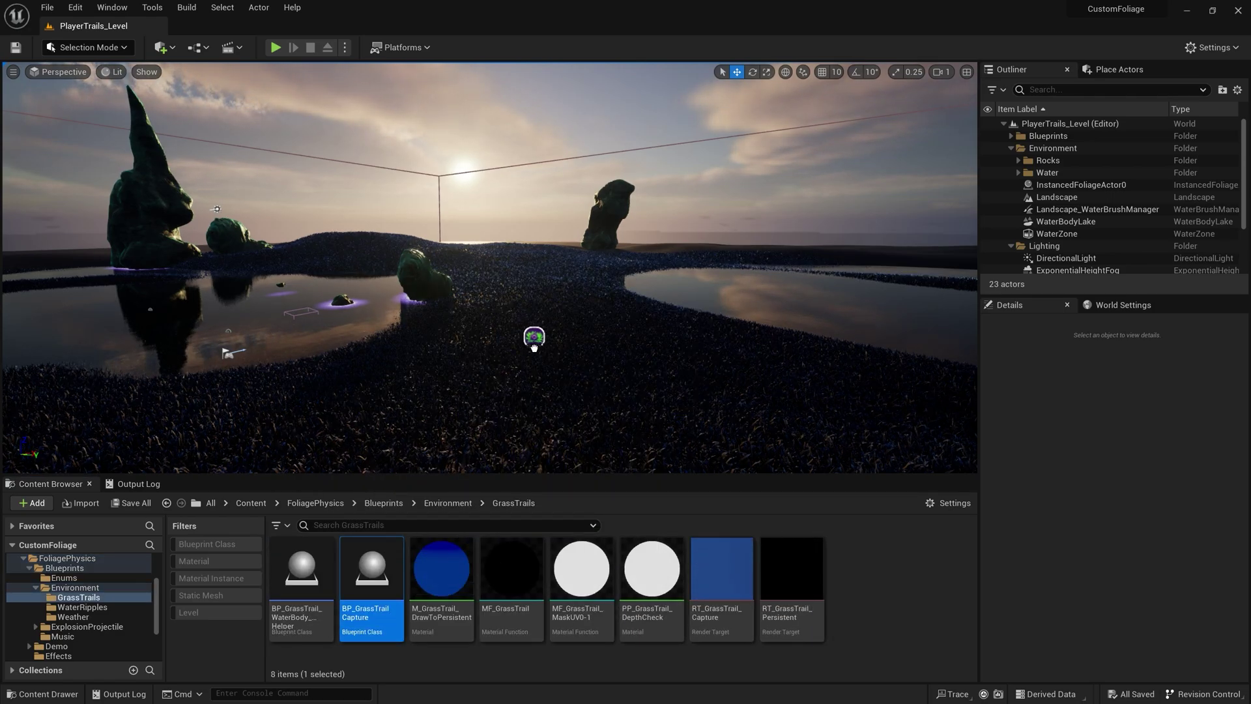
pyautogui.moveTo(534, 347); pyautogui.dragTo(534, 349)
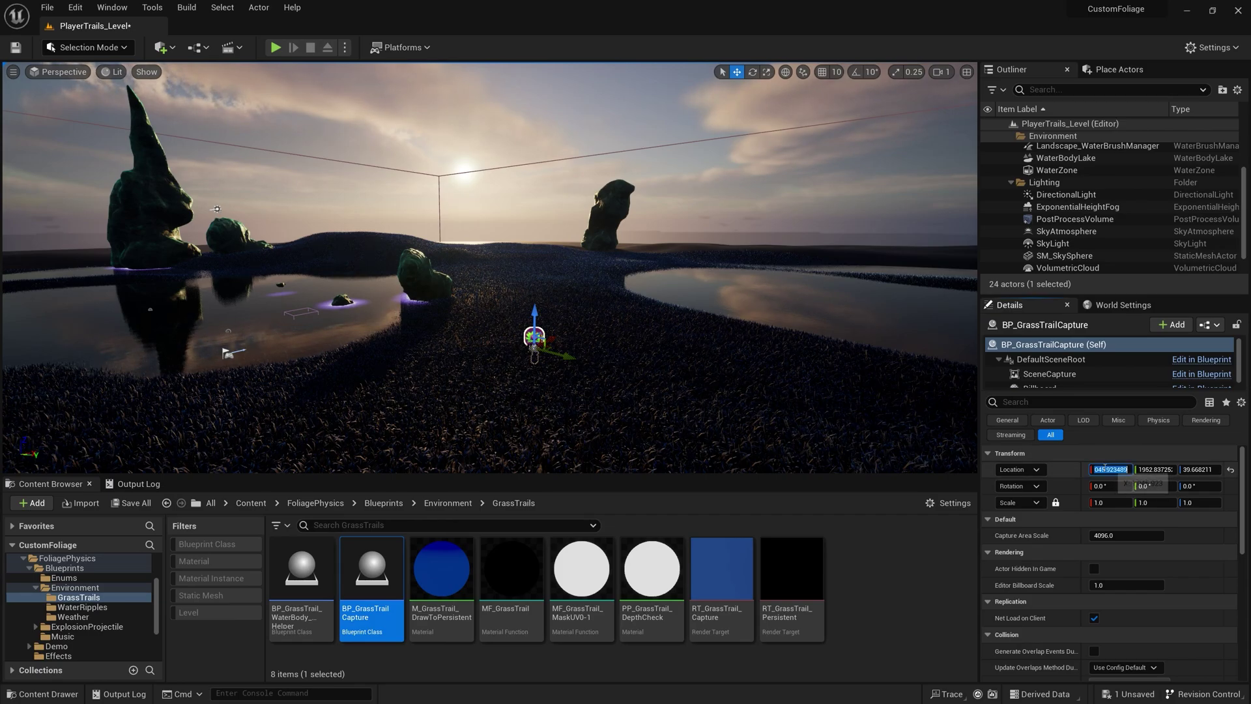
pyautogui.moveTo(489, 293); pyautogui.dragTo(619, 293, button='right')
pyautogui.moveTo(717, 401); pyautogui.dragTo(750, 402, button='right')
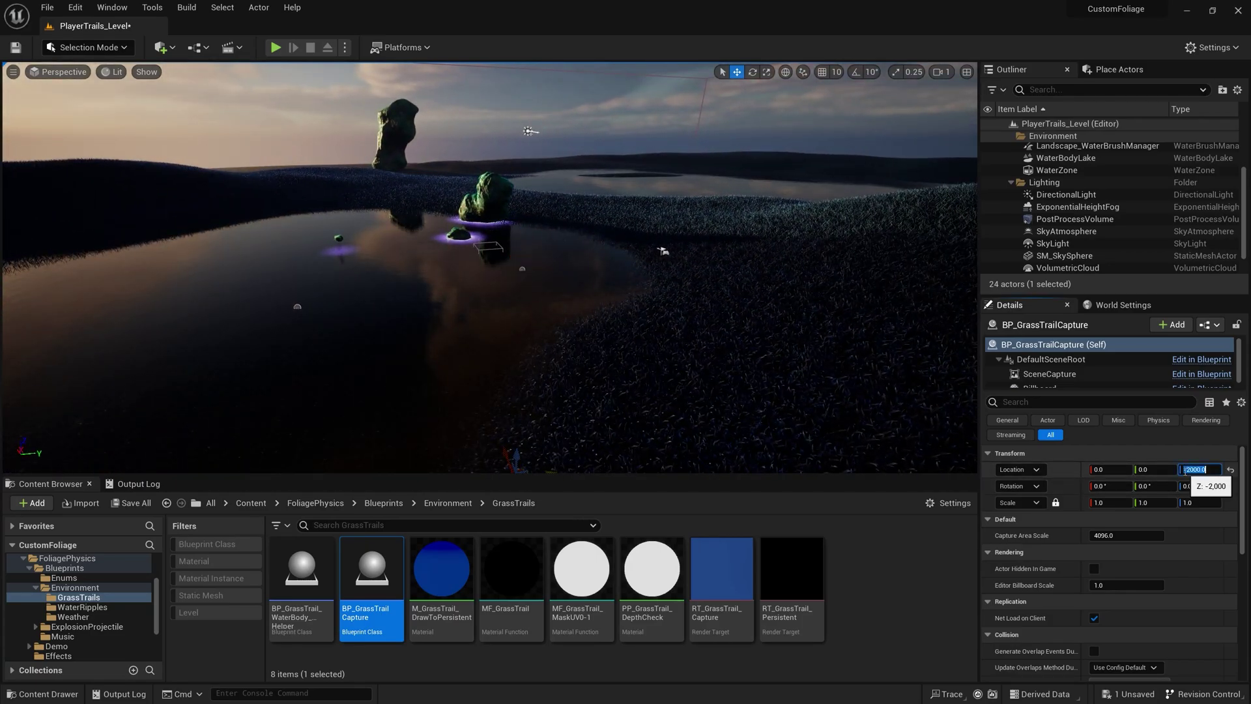
pyautogui.press('Return')
pyautogui.press('f')
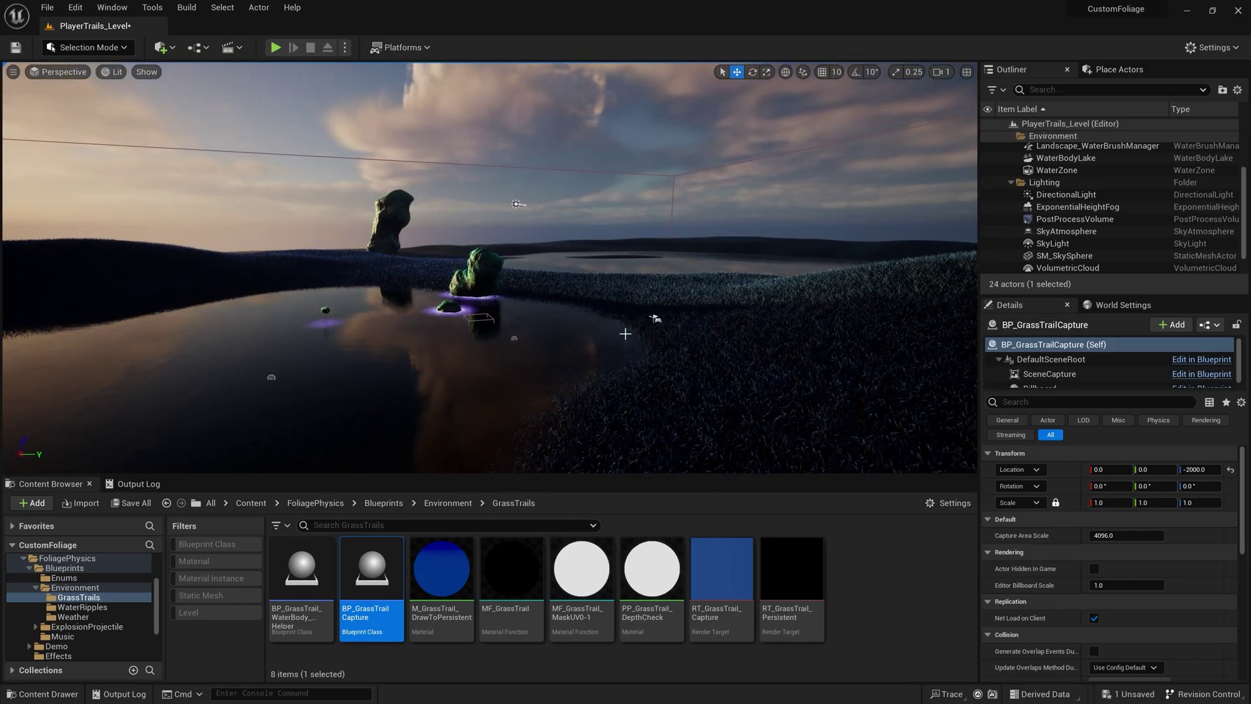
# Select the Landscape and open its M_Landscape material for editing.
pyautogui.click(692, 356)
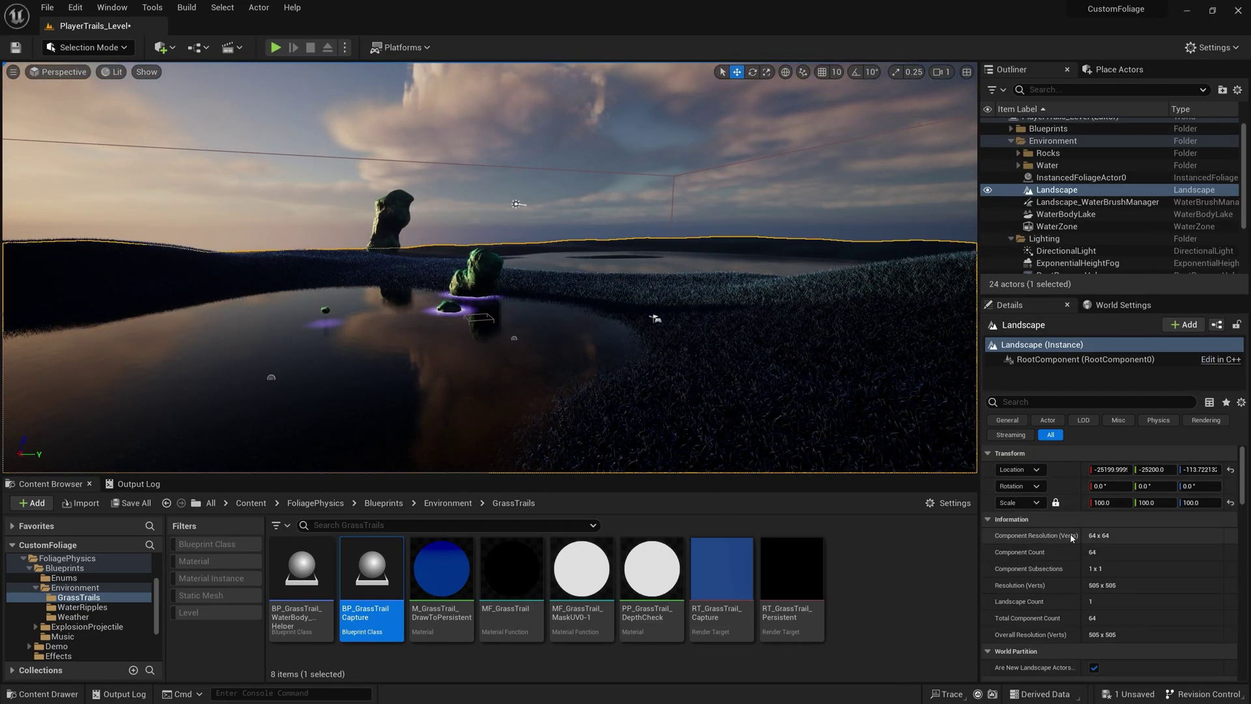
pyautogui.scroll(-5, 1072, 538)
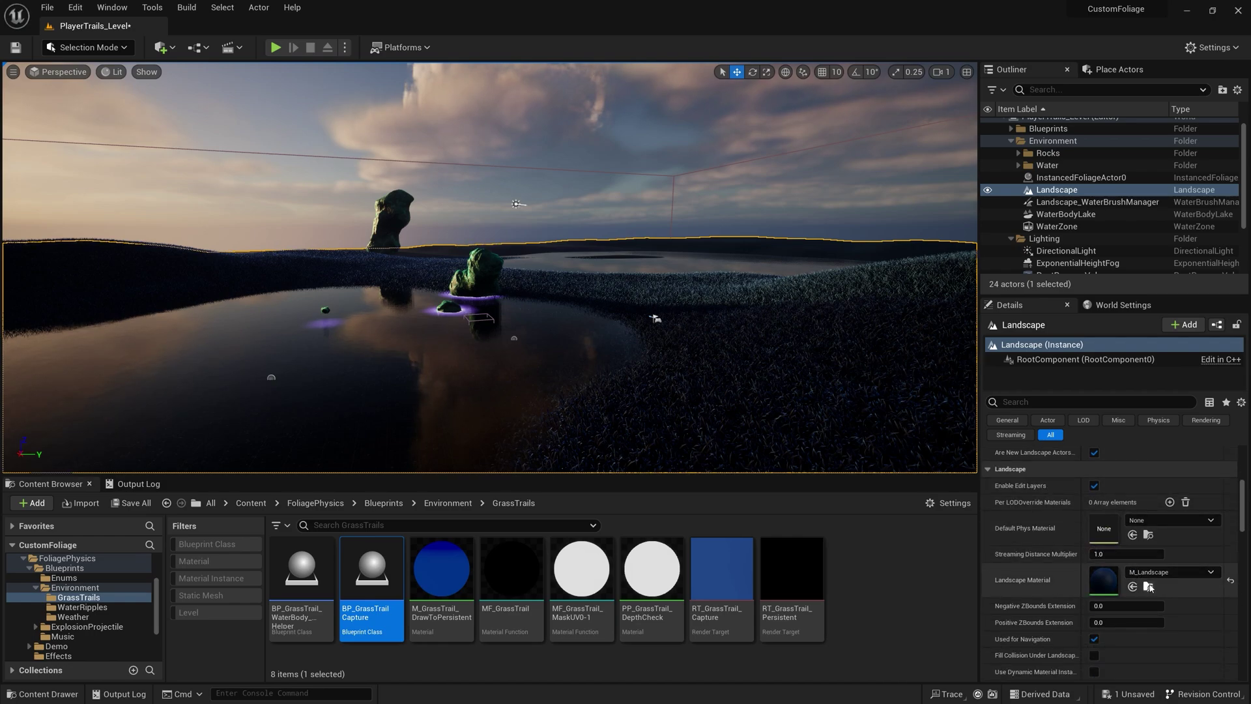
pyautogui.click(1149, 587)
pyautogui.doubleClick(521, 573)
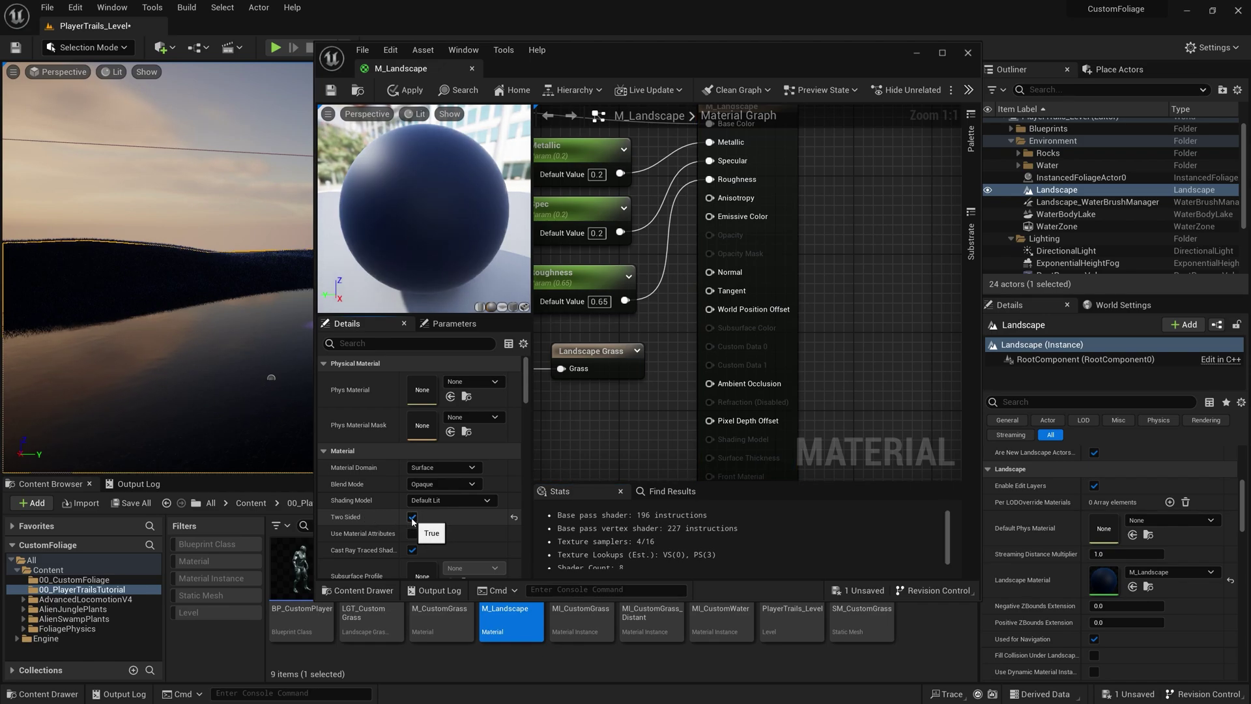
# Apply the Two Sided setting on M_Landscape and close its material editor.
pyautogui.click(329, 92)
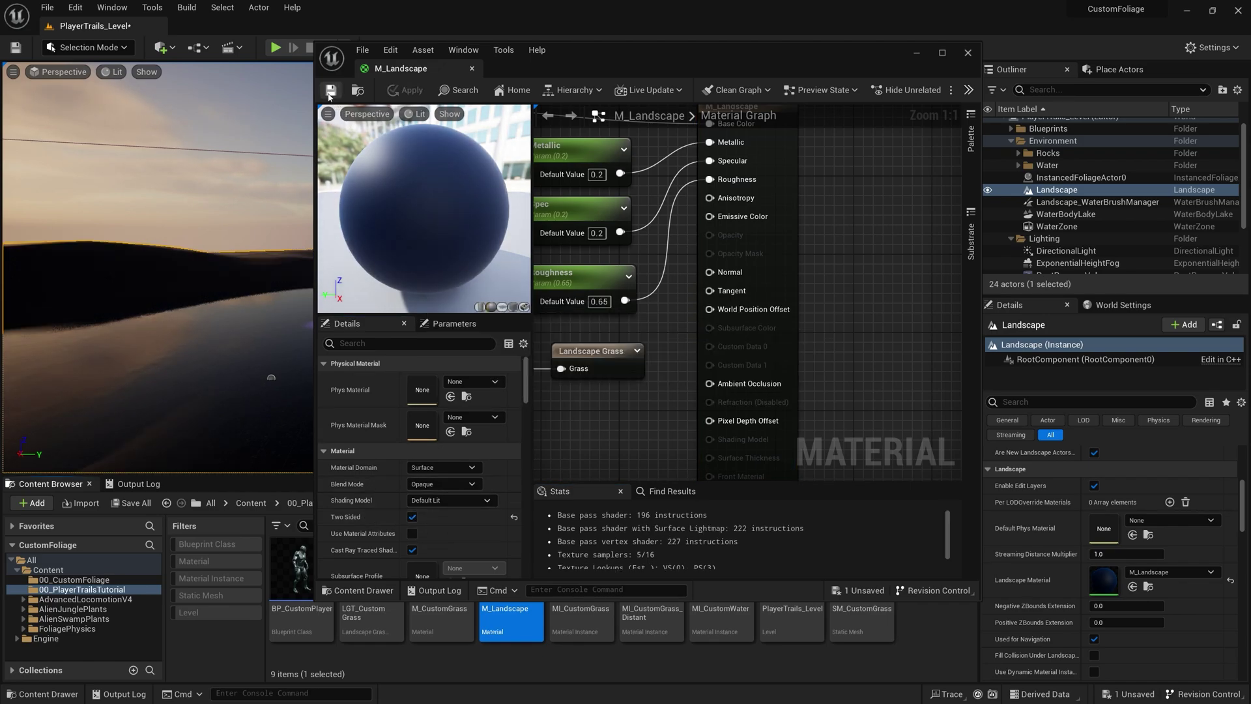
pyautogui.click(472, 69)
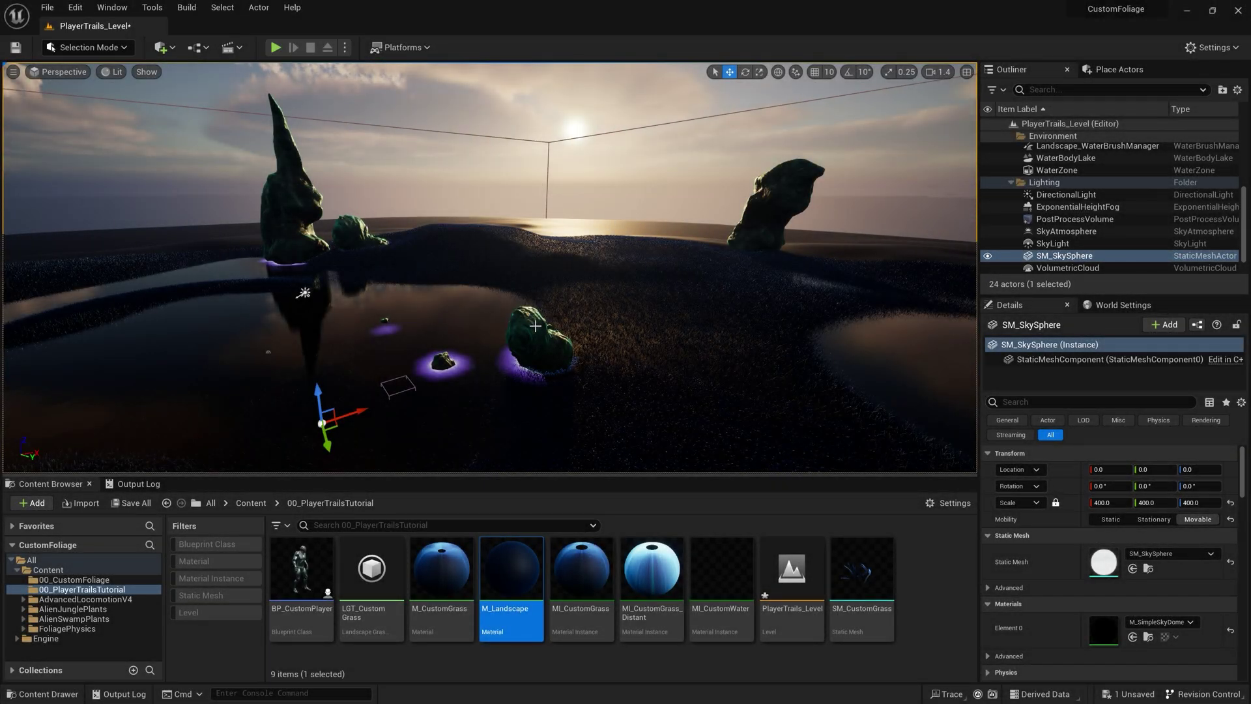
# Select the swamp rocks and filter their Details for 'hidden in scene'.
pyautogui.click(535, 326)
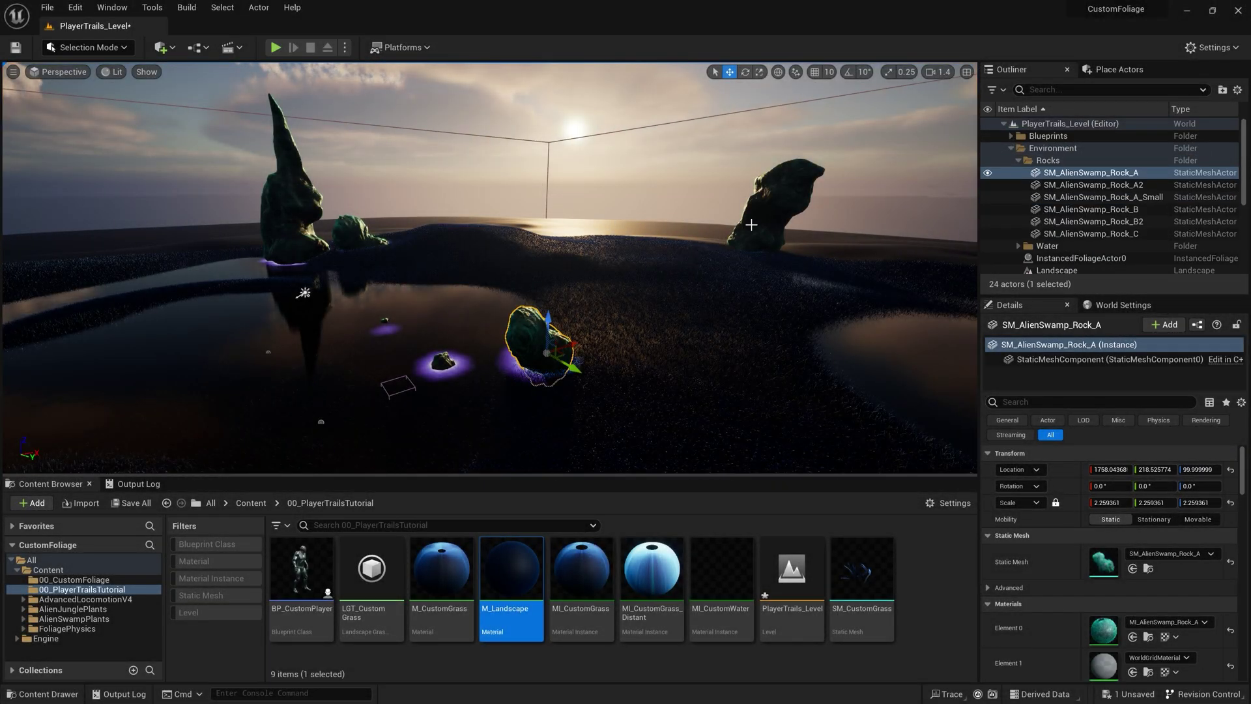
pyautogui.keyDown('ctrl'); pyautogui.click(776, 204); pyautogui.keyUp('ctrl')
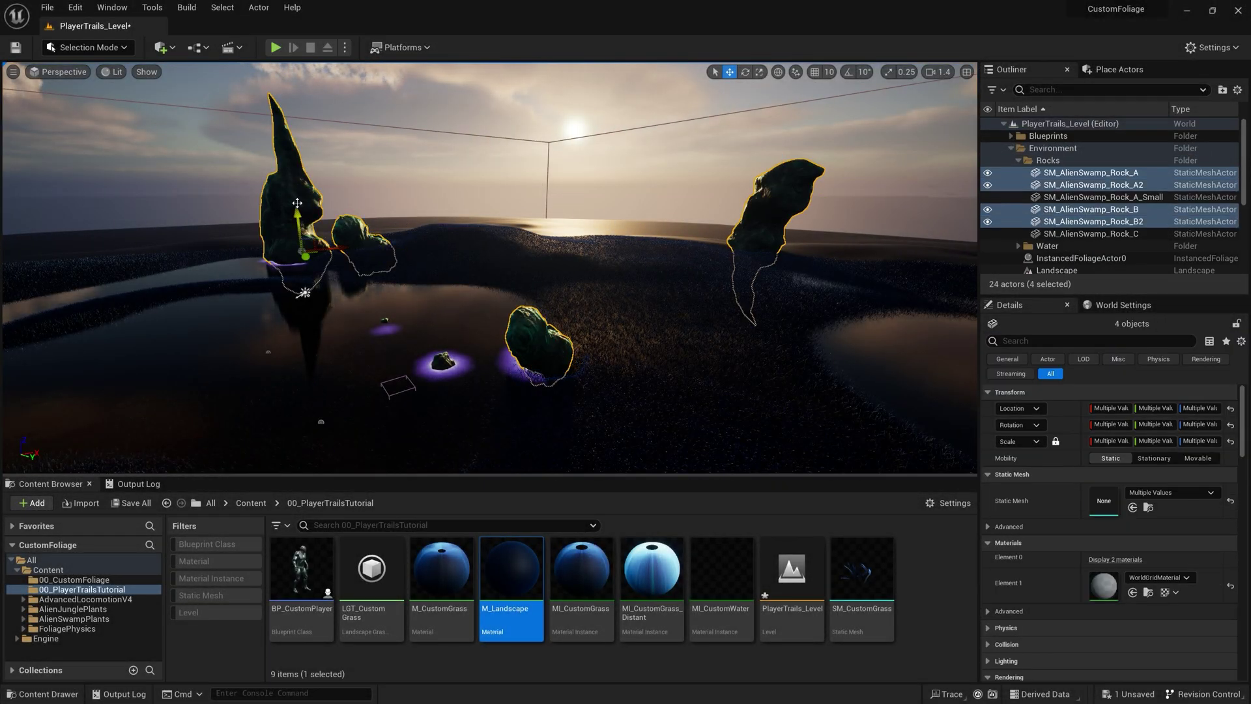
pyautogui.click(1038, 342)
pyautogui.write('hi')
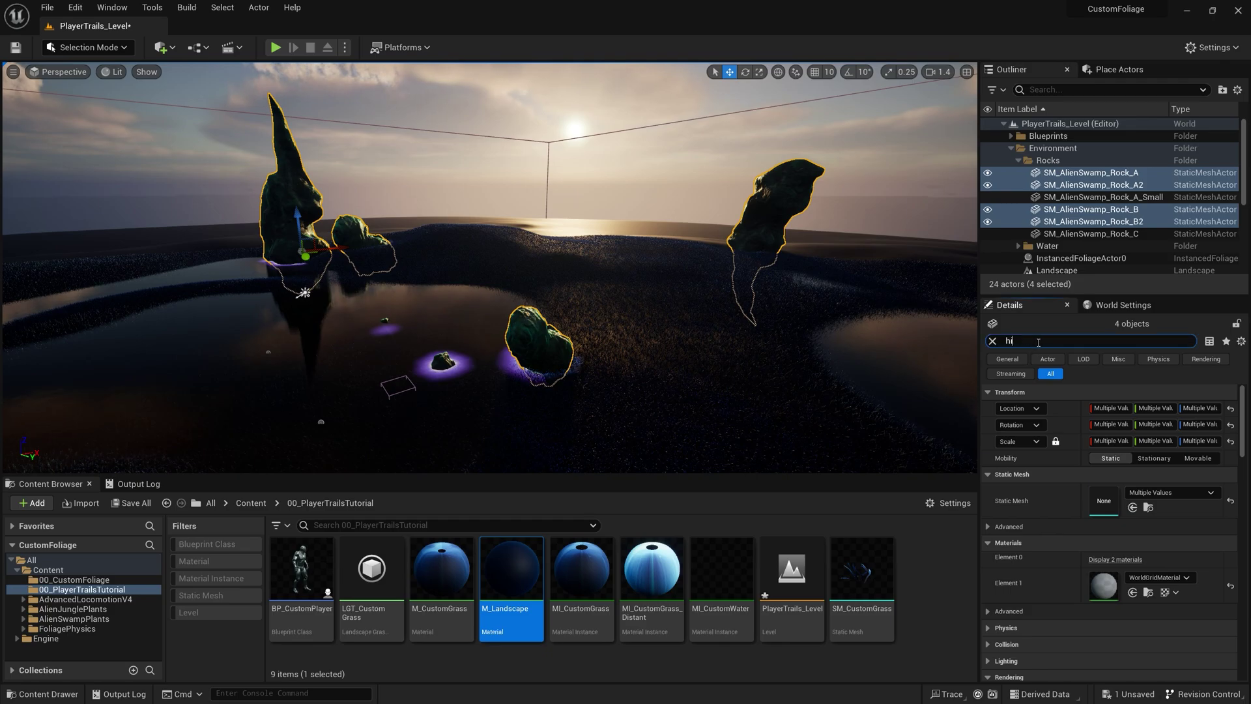
pyautogui.write('dden in scene')
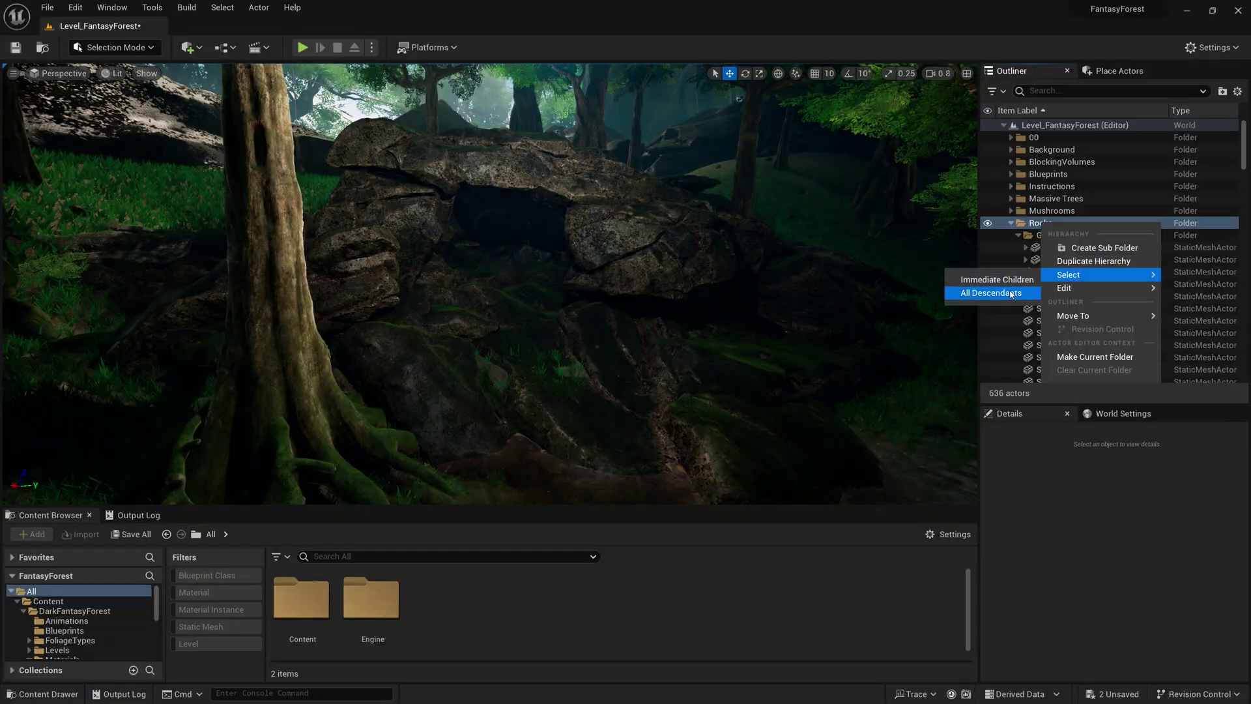
# Select all matching rock actors, then open the BP_CustomPlayer blueprint.
pyautogui.click(1005, 295)
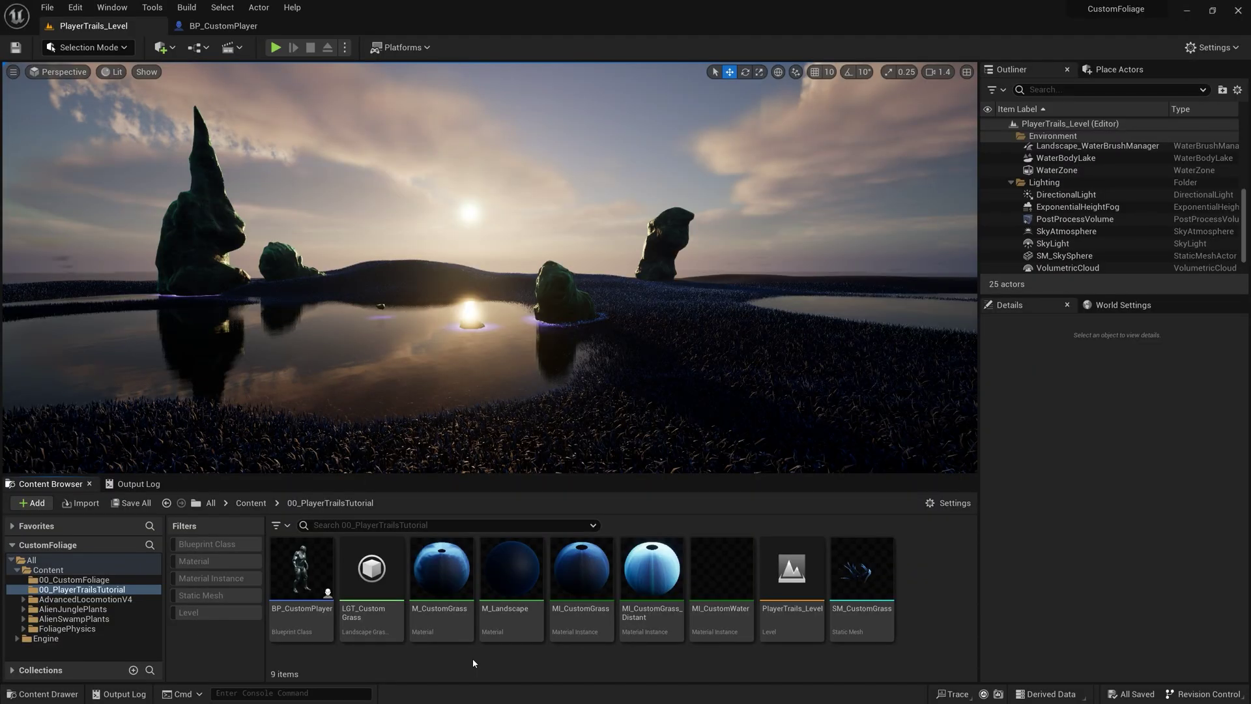
pyautogui.doubleClick(305, 574)
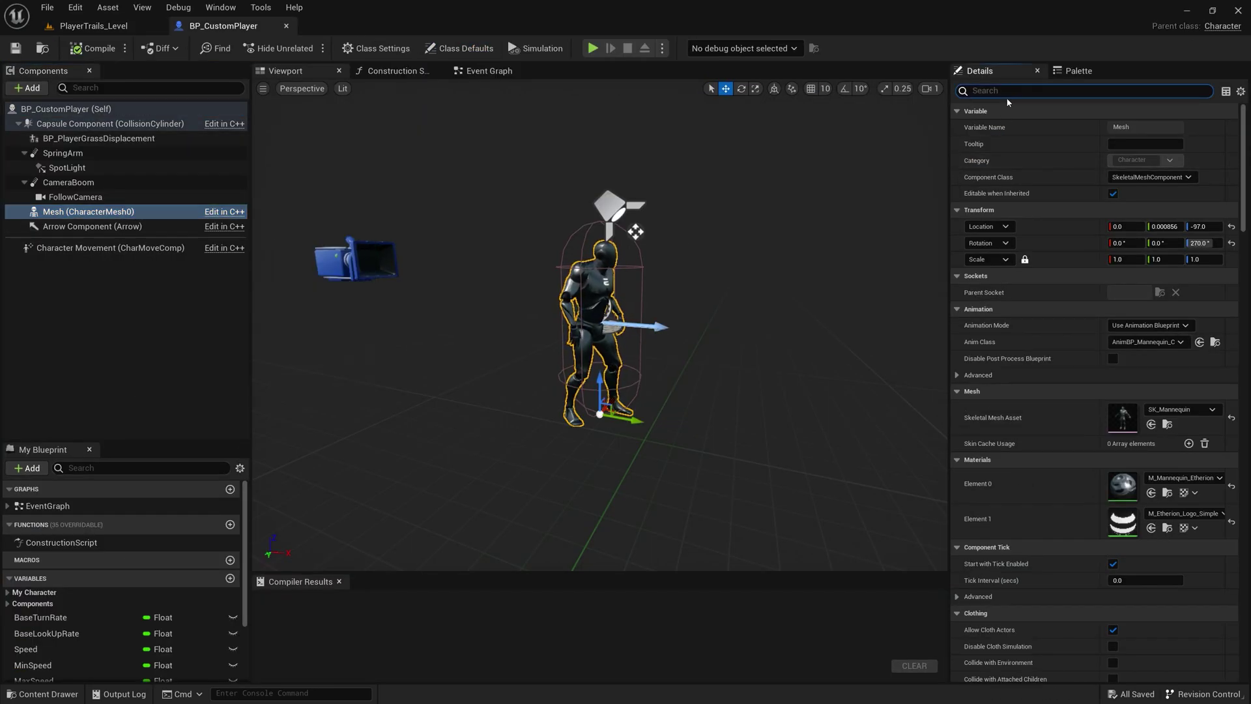
# Enable Render CustomDepth Pass on the Mesh component of BP_CustomPlayer.
pyautogui.write('t')
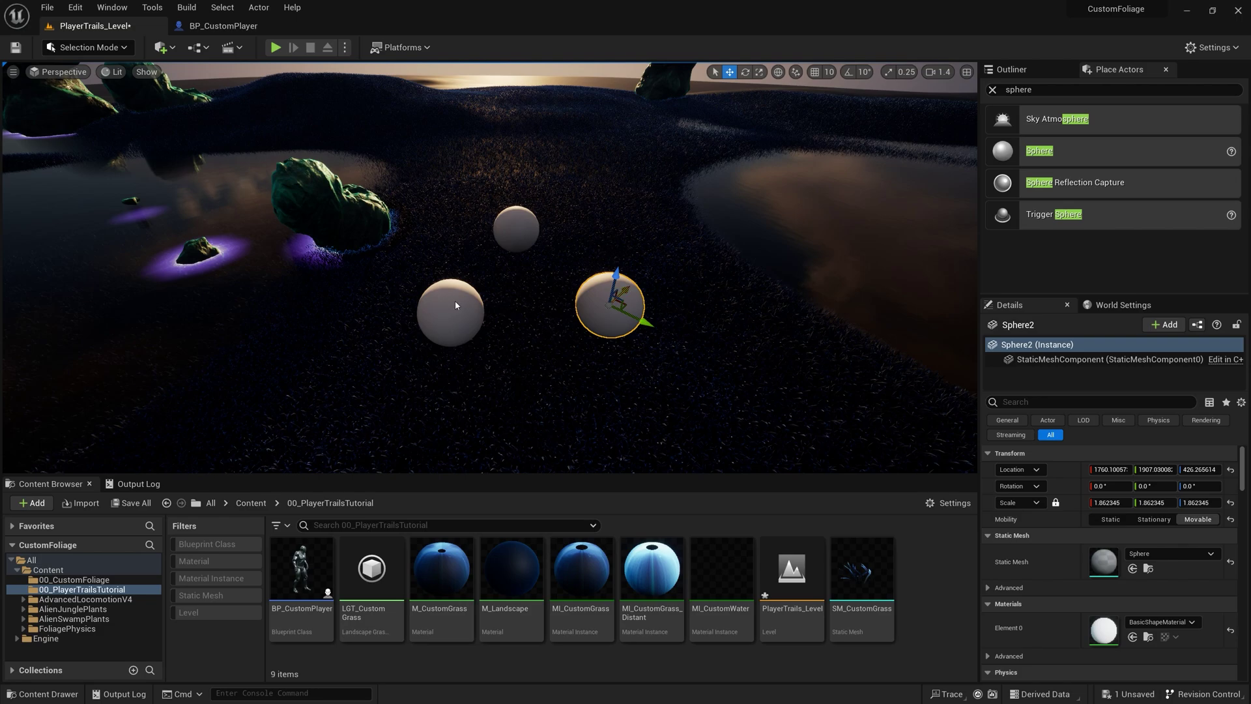
# Select all three spheres and tick Render CustomDepth Pass for them in Details.
pyautogui.keyDown('ctrl'); pyautogui.click(455, 305); pyautogui.keyUp('ctrl')
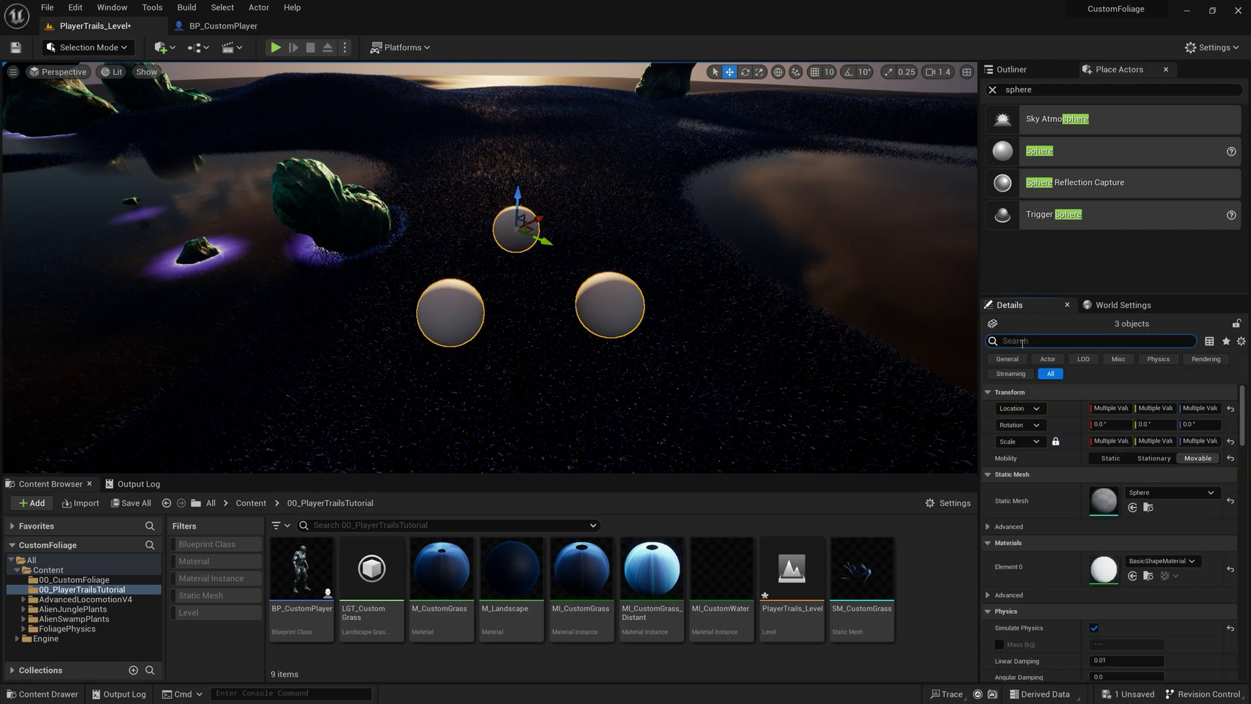
pyautogui.write('pth')
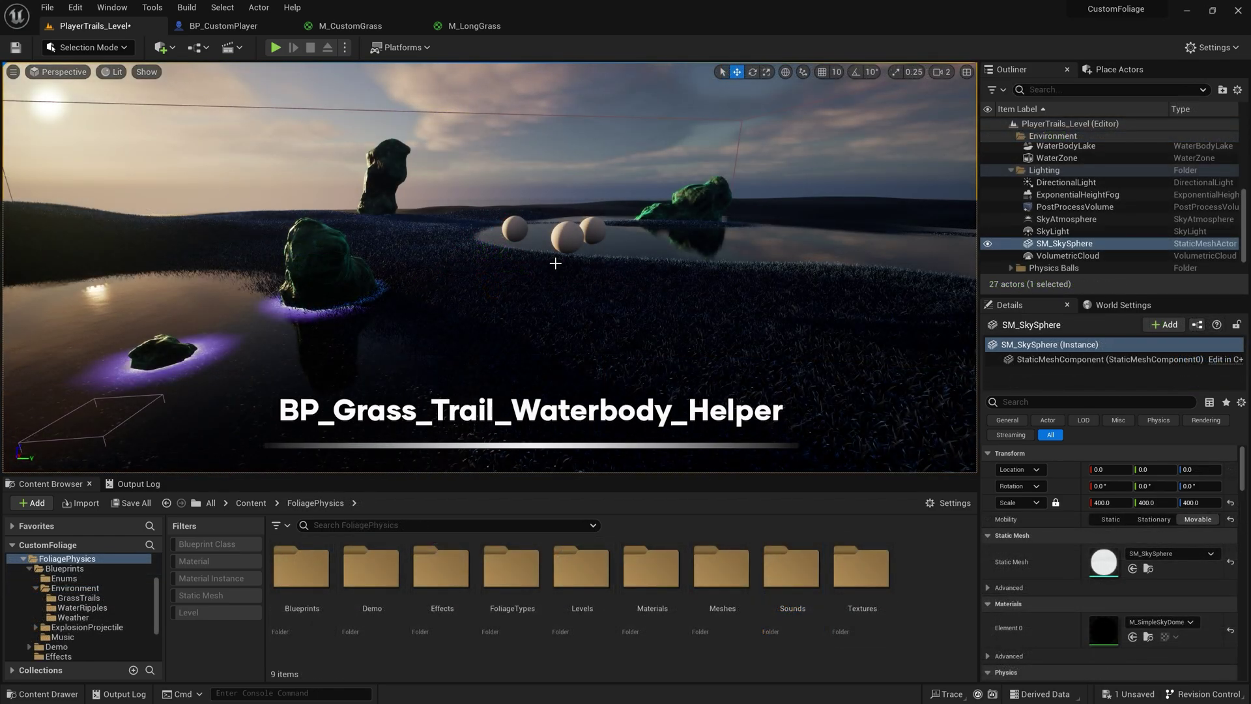
# Drag BP_GrassTrail_WaterBody_Helper from Blueprints > Environment > GrassTrails into the level.
pyautogui.doubleClick(309, 563)
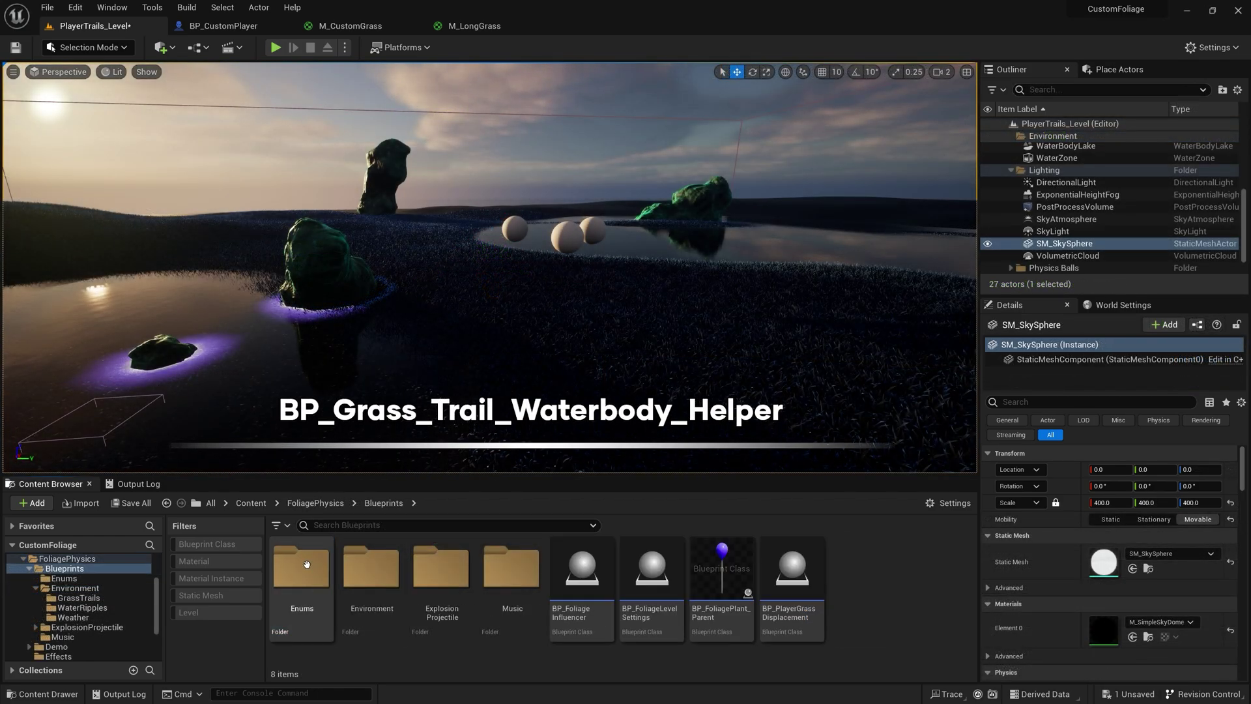
pyautogui.doubleClick(371, 564)
pyautogui.doubleClick(321, 564)
pyautogui.click(292, 631)
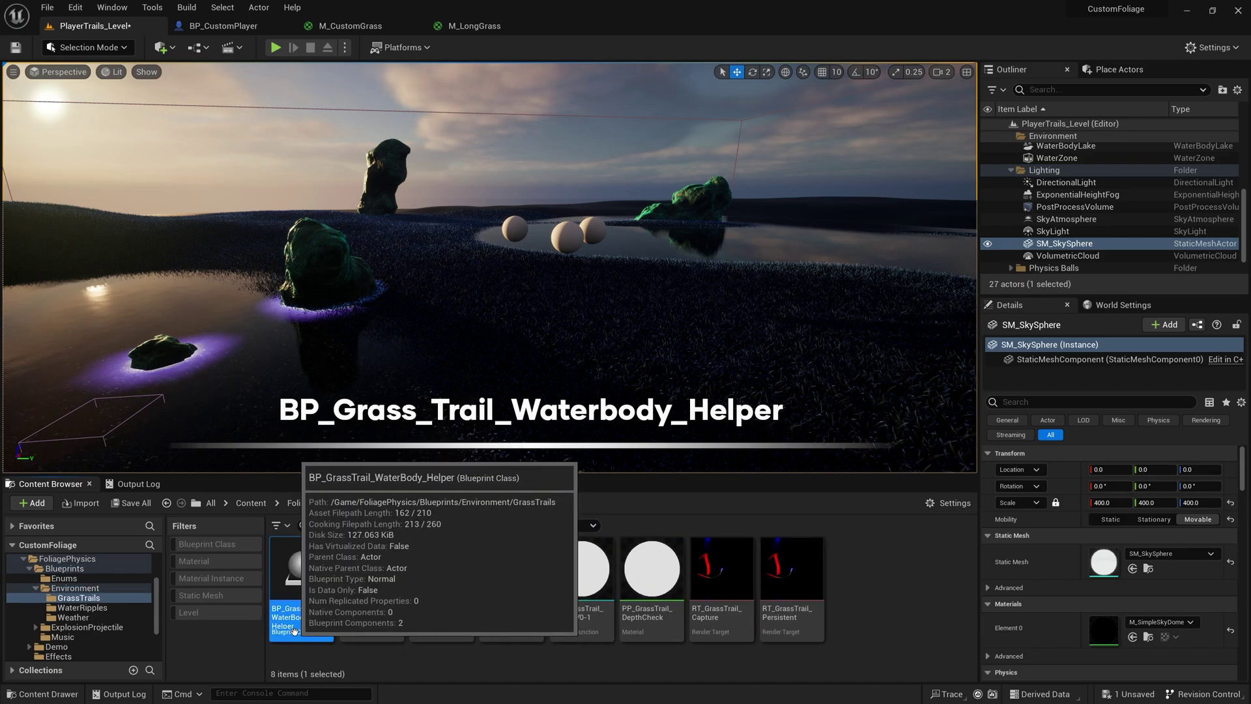
pyautogui.moveTo(295, 631); pyautogui.dragTo(549, 384)
pyautogui.moveTo(586, 346); pyautogui.dragTo(587, 346)
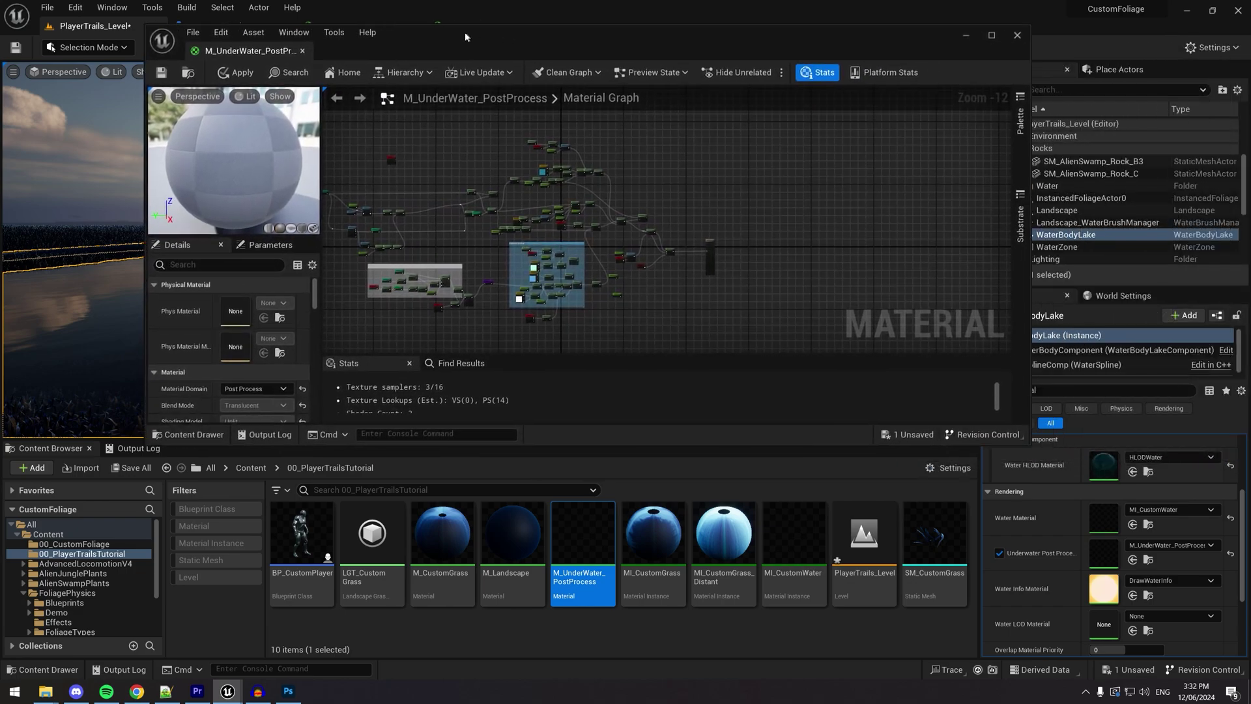
# Place MF_Etherion_WaterPP_Toggle from Materials > Water into the graph, aligned with the Emissive Color wire.
pyautogui.moveTo(465, 37); pyautogui.dragTo(437, 36)
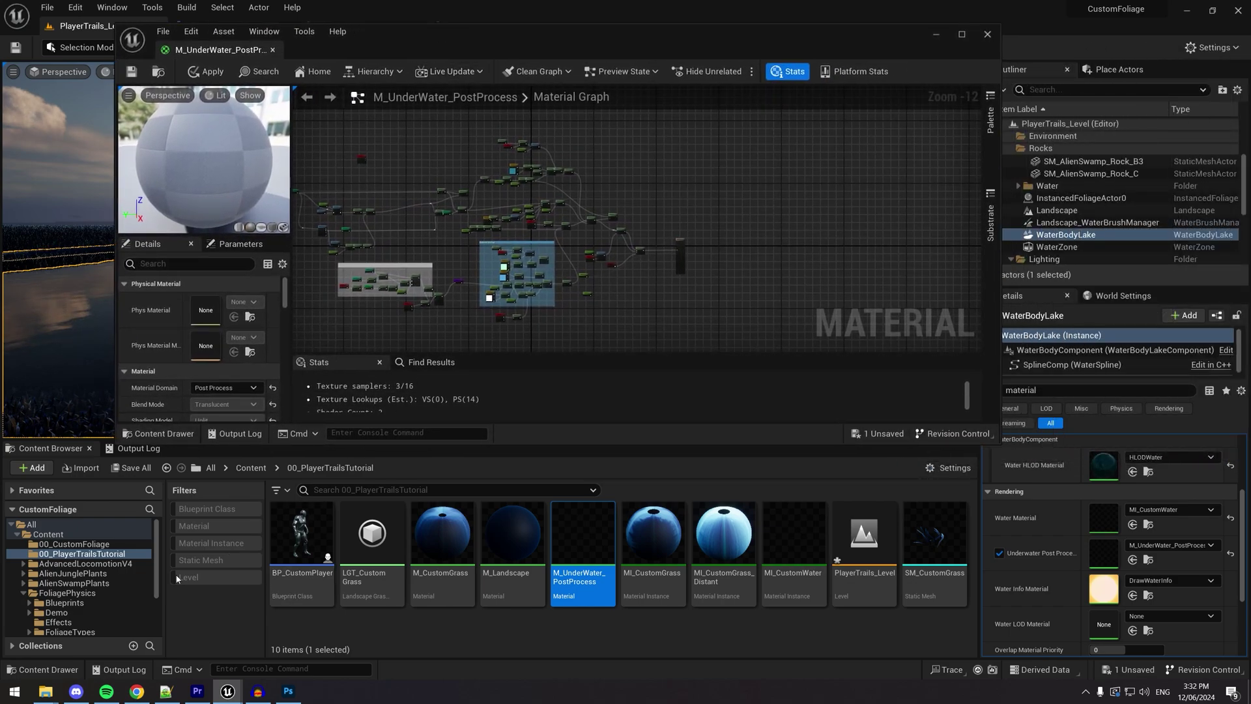
pyautogui.click(67, 592)
pyautogui.doubleClick(676, 549)
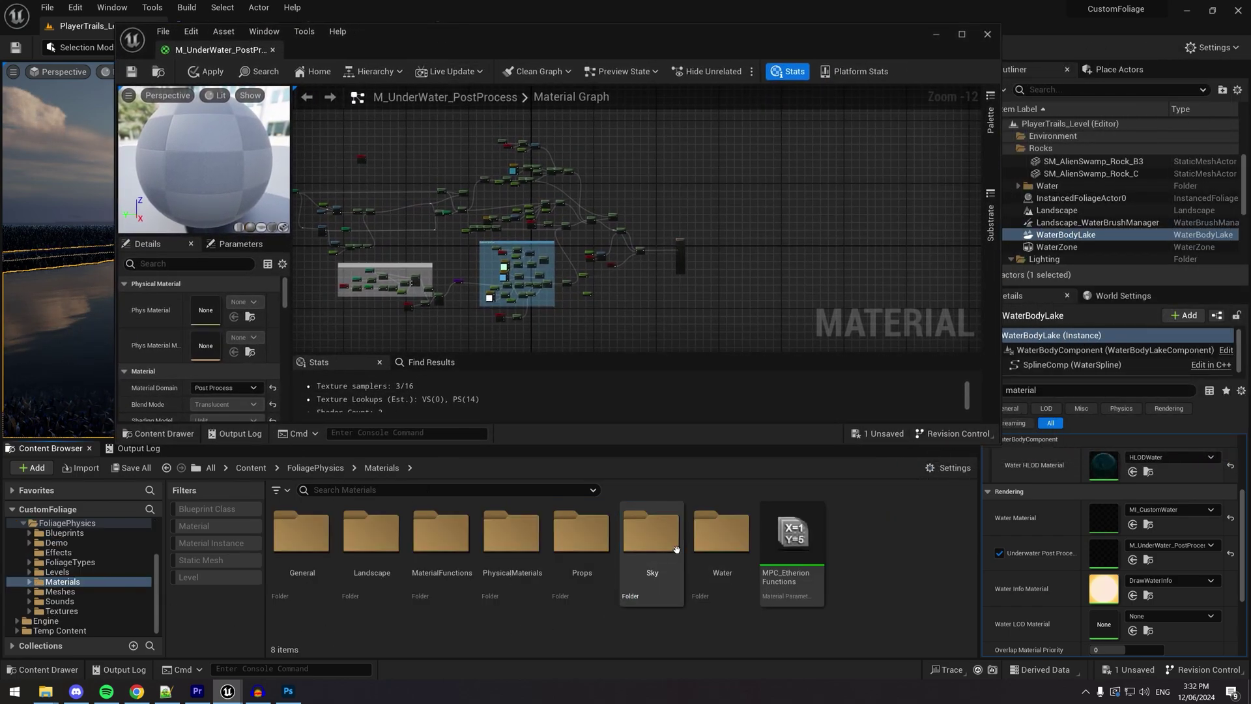
pyautogui.doubleClick(721, 531)
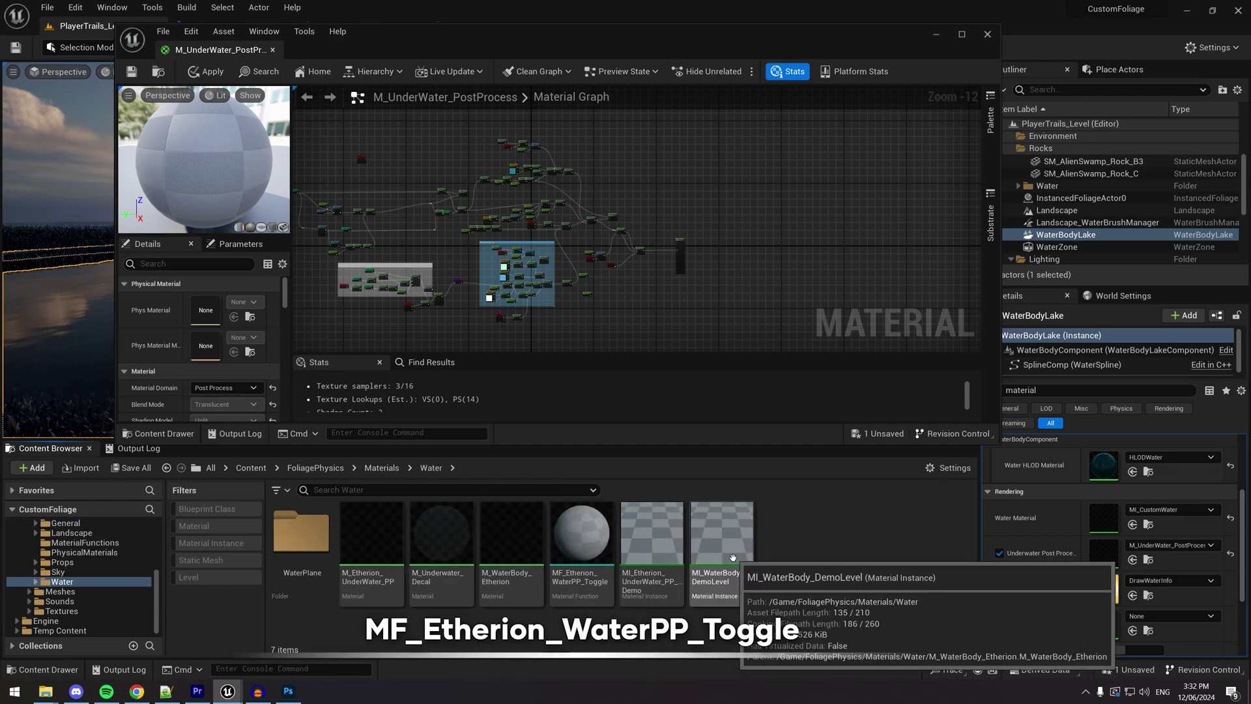
pyautogui.moveTo(578, 548); pyautogui.dragTo(726, 422)
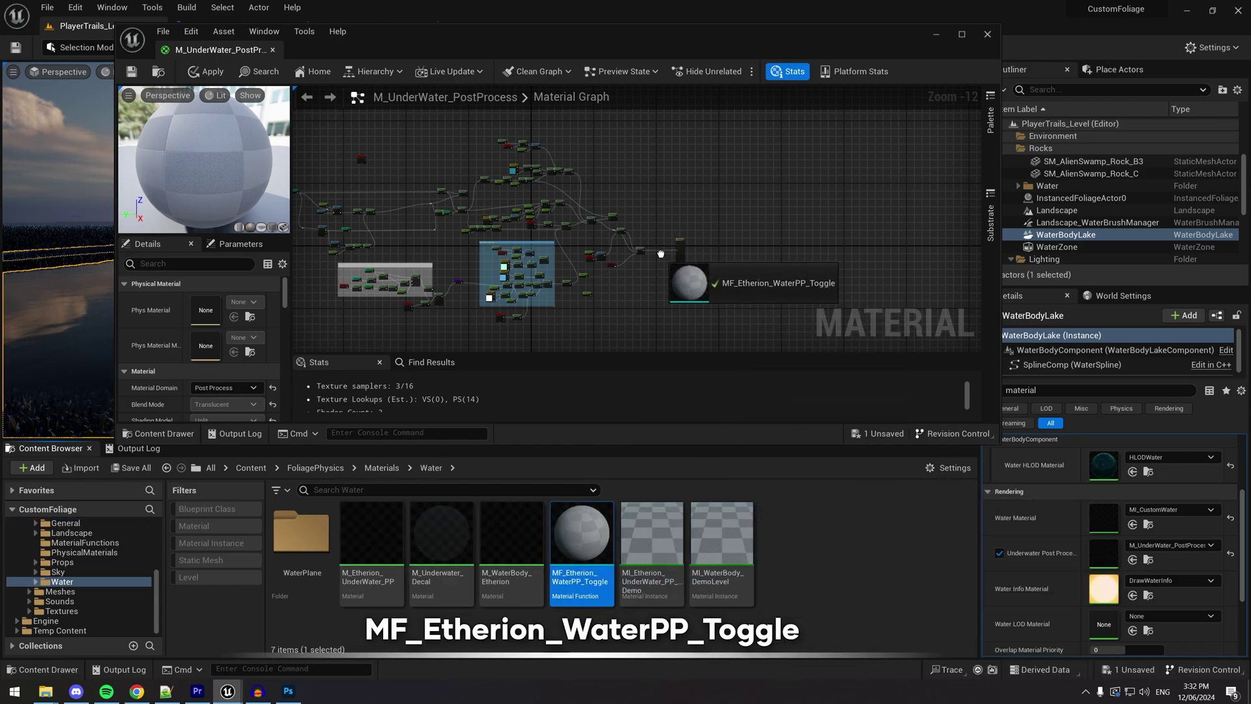
pyautogui.moveTo(654, 260); pyautogui.dragTo(659, 264)
pyautogui.scroll(10, 671, 215)
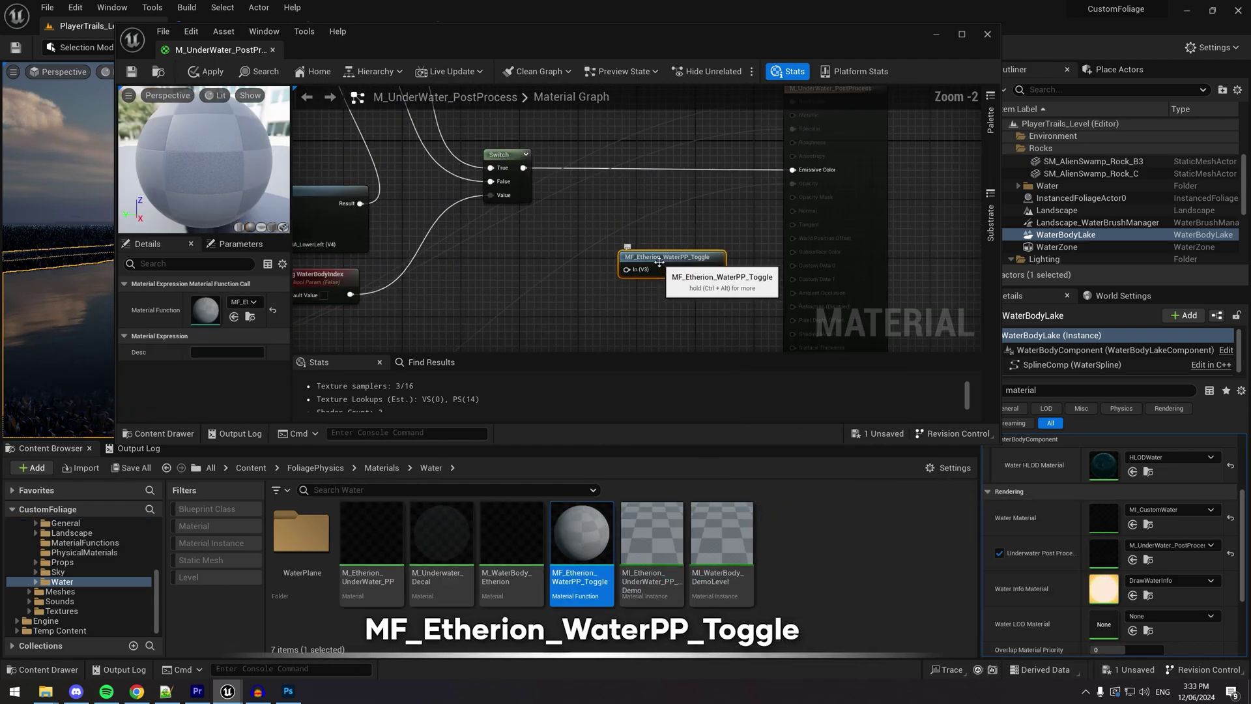
pyautogui.moveTo(671, 202); pyautogui.dragTo(671, 151)
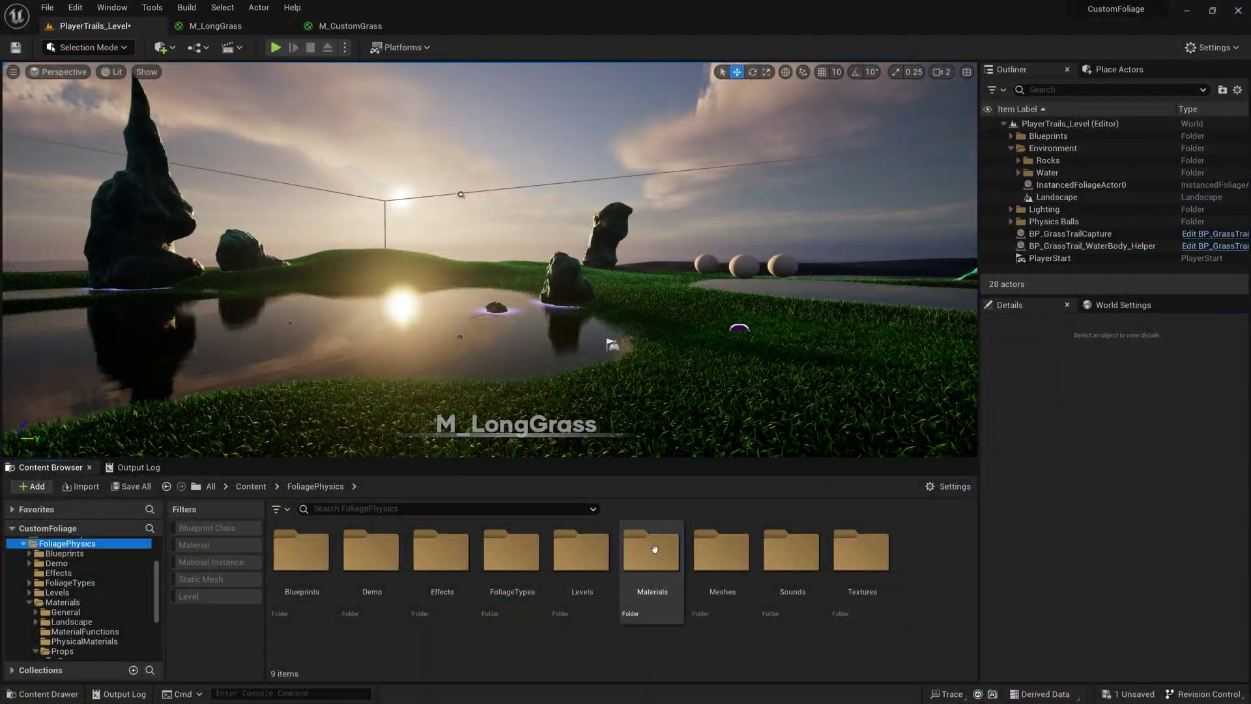
# Open the M_LongGrass material from Materials > Props > Grass.
pyautogui.doubleClick(655, 549)
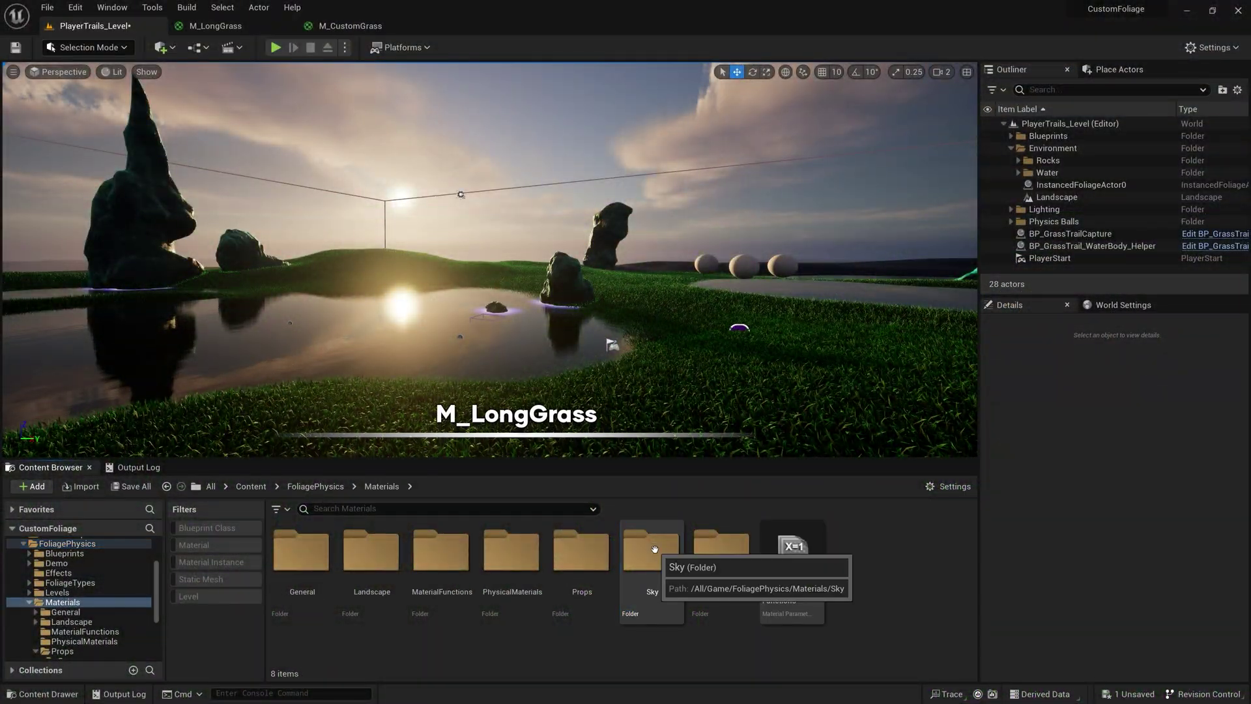
pyautogui.doubleClick(580, 549)
pyautogui.doubleClick(301, 553)
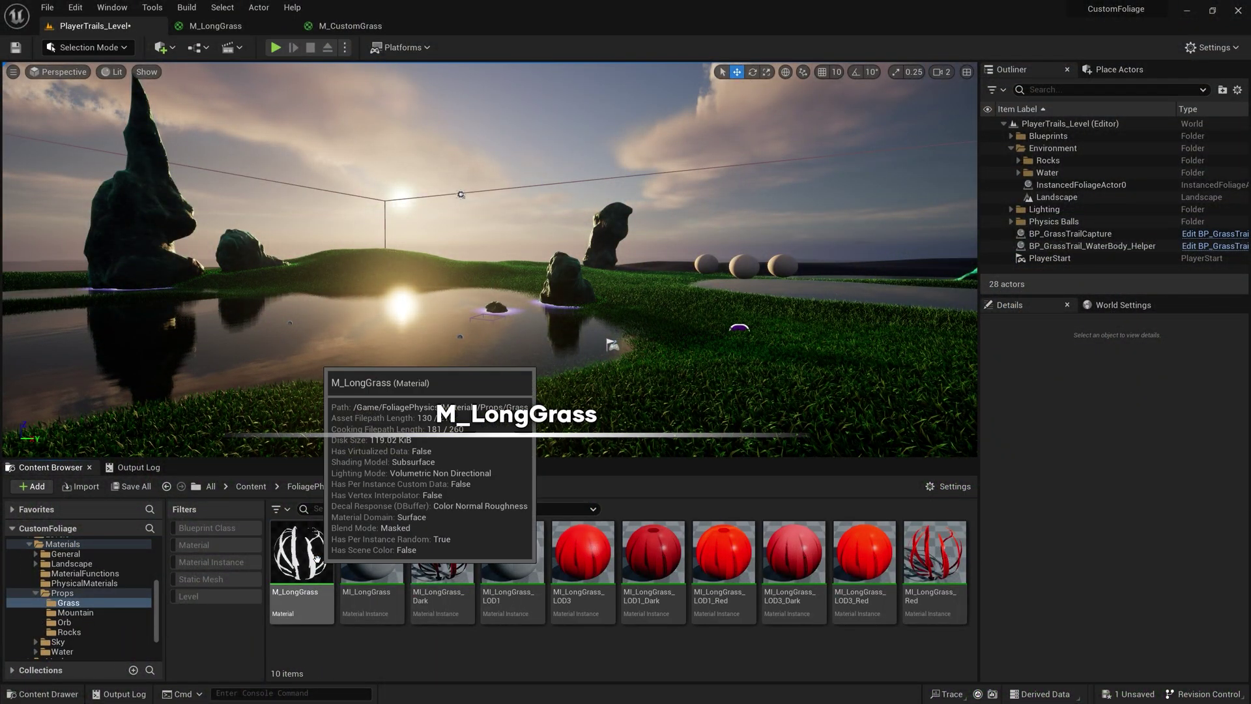
pyautogui.doubleClick(301, 560)
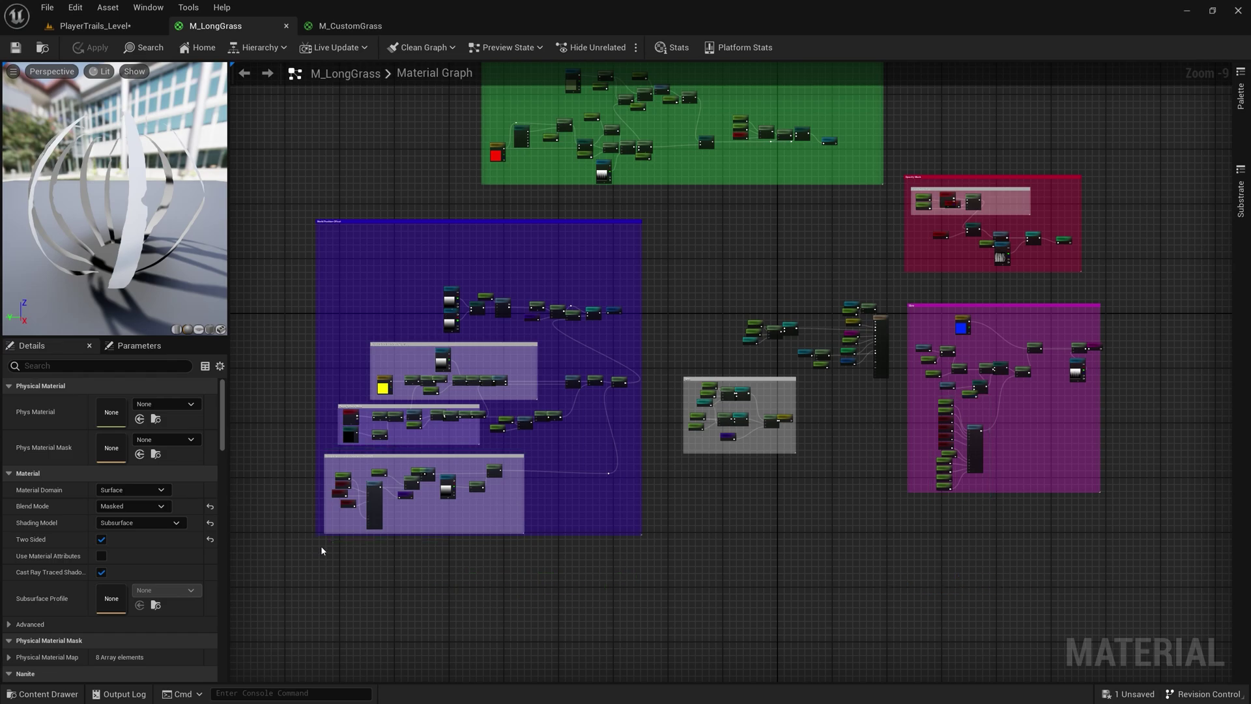
# Copy M_LongGrass's grass trail nodes and parameters and paste them into M_CustomGrass.
pyautogui.moveTo(531, 449); pyautogui.dragTo(535, 451)
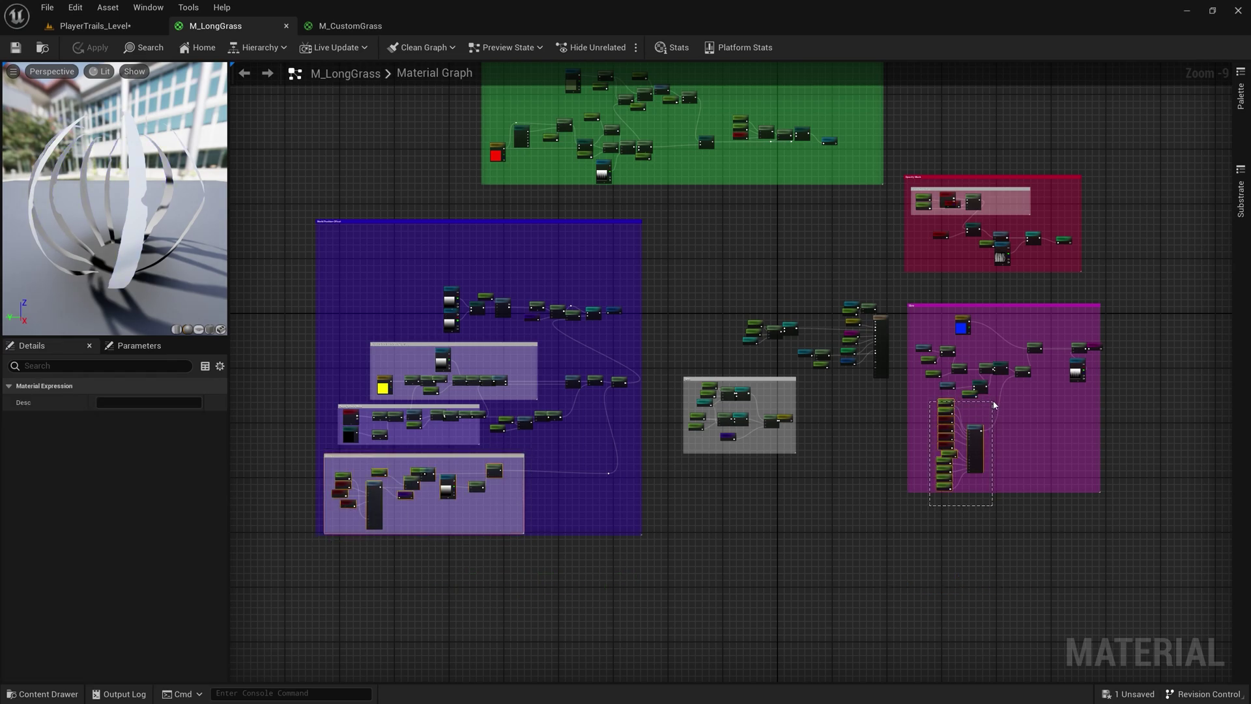
pyautogui.rightClick(978, 431)
pyautogui.click(1020, 577)
pyautogui.click(350, 26)
pyautogui.hotkey('ctrl', 'v')
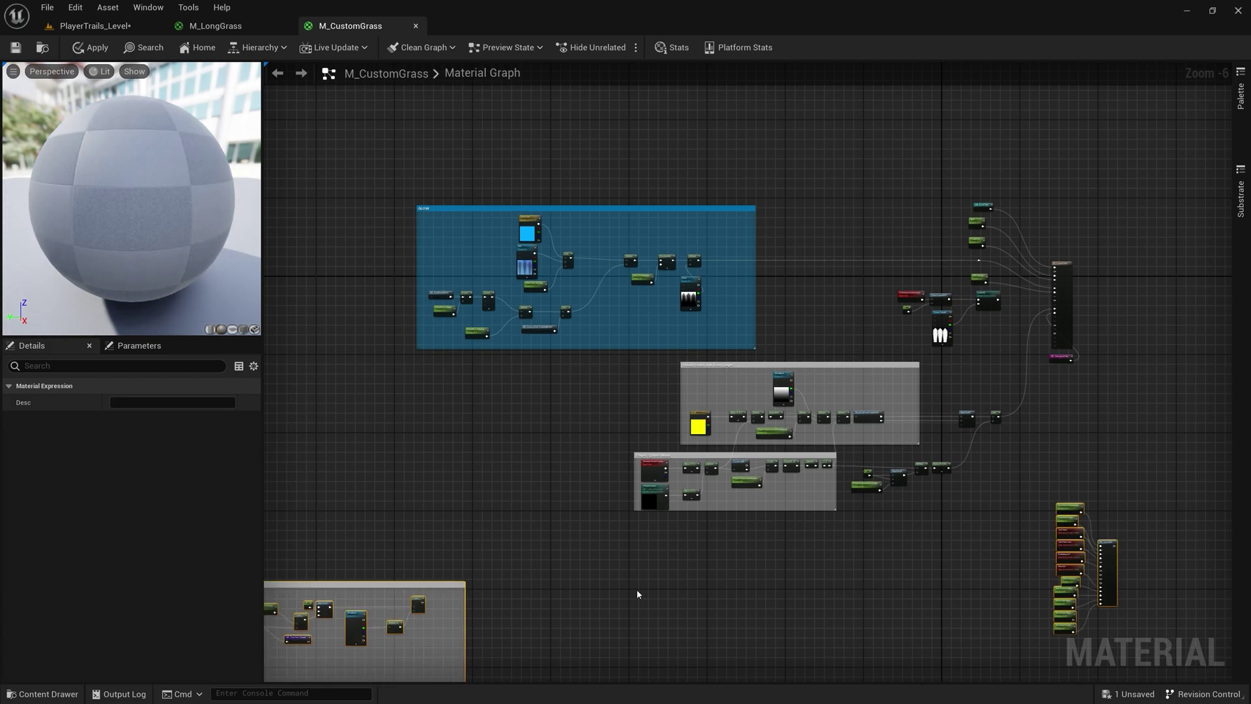
# Move the pasted group below the others and wire an Add from MF_GrassTrail Result into Multiply B.
pyautogui.moveTo(636, 588); pyautogui.dragTo(672, 475, button='right')
pyautogui.scroll(-1, 671, 476)
pyautogui.moveTo(522, 436); pyautogui.dragTo(929, 400)
pyautogui.moveTo(929, 400); pyautogui.dragTo(655, 401, button='right')
pyautogui.scroll(-1, 655, 400)
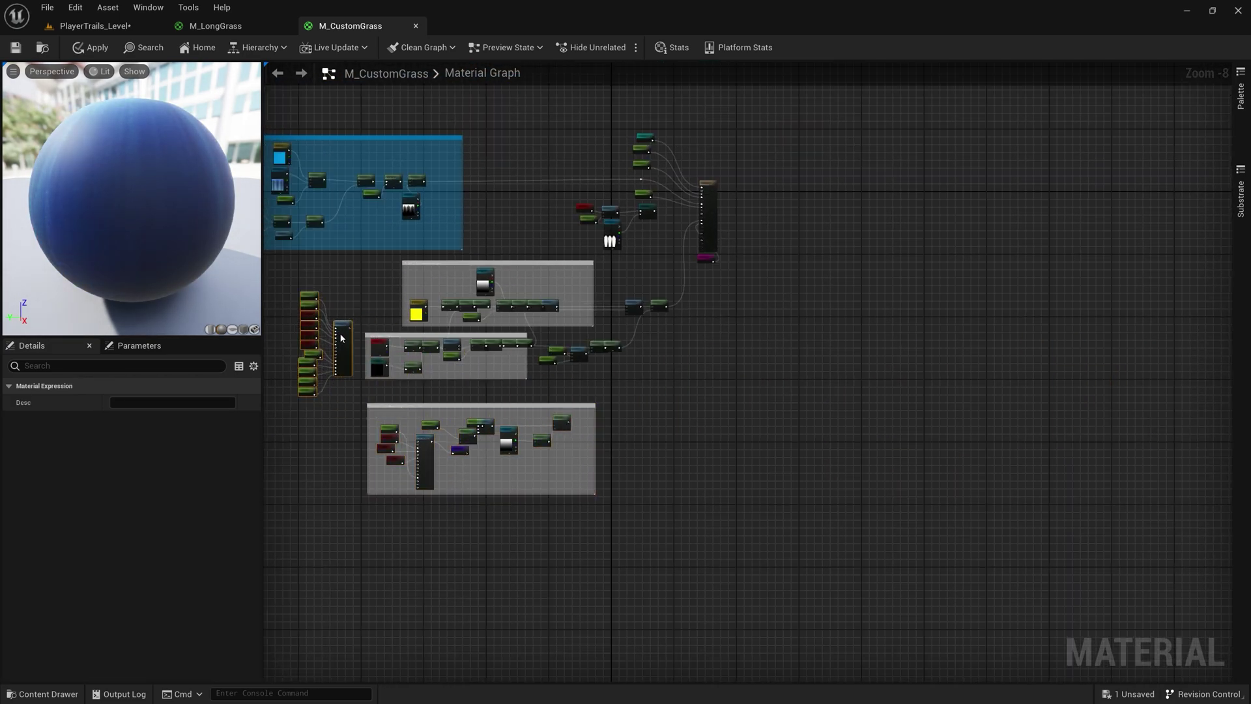
pyautogui.moveTo(310, 306); pyautogui.dragTo(558, 413, button='right')
pyautogui.scroll(4, 558, 413)
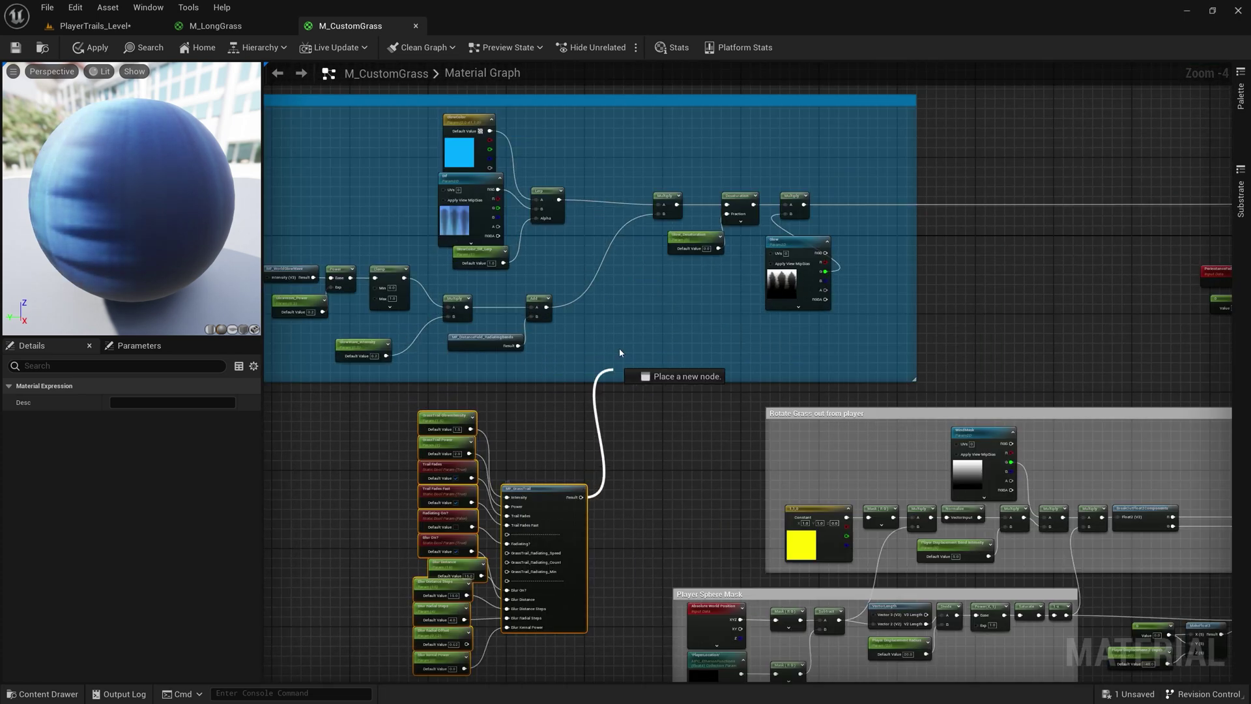
pyautogui.moveTo(619, 352); pyautogui.dragTo(630, 299)
pyautogui.write('add')
pyautogui.press('Return')
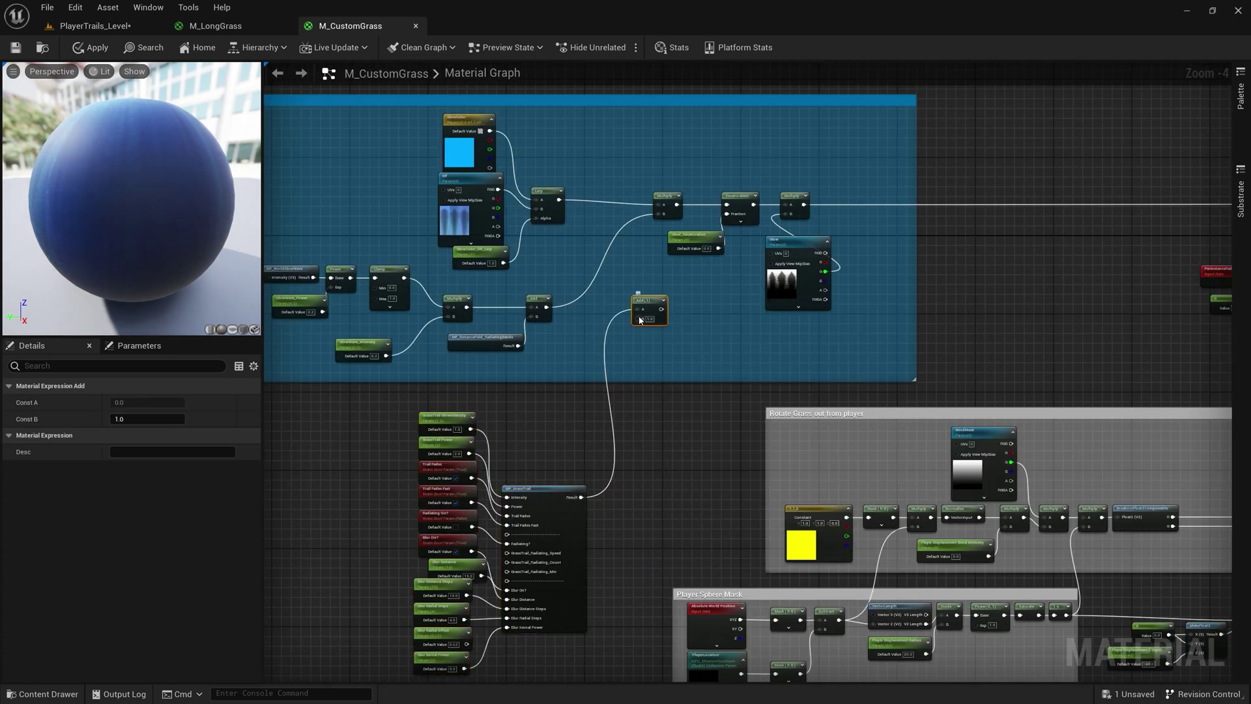
pyautogui.moveTo(659, 220); pyautogui.dragTo(662, 215)
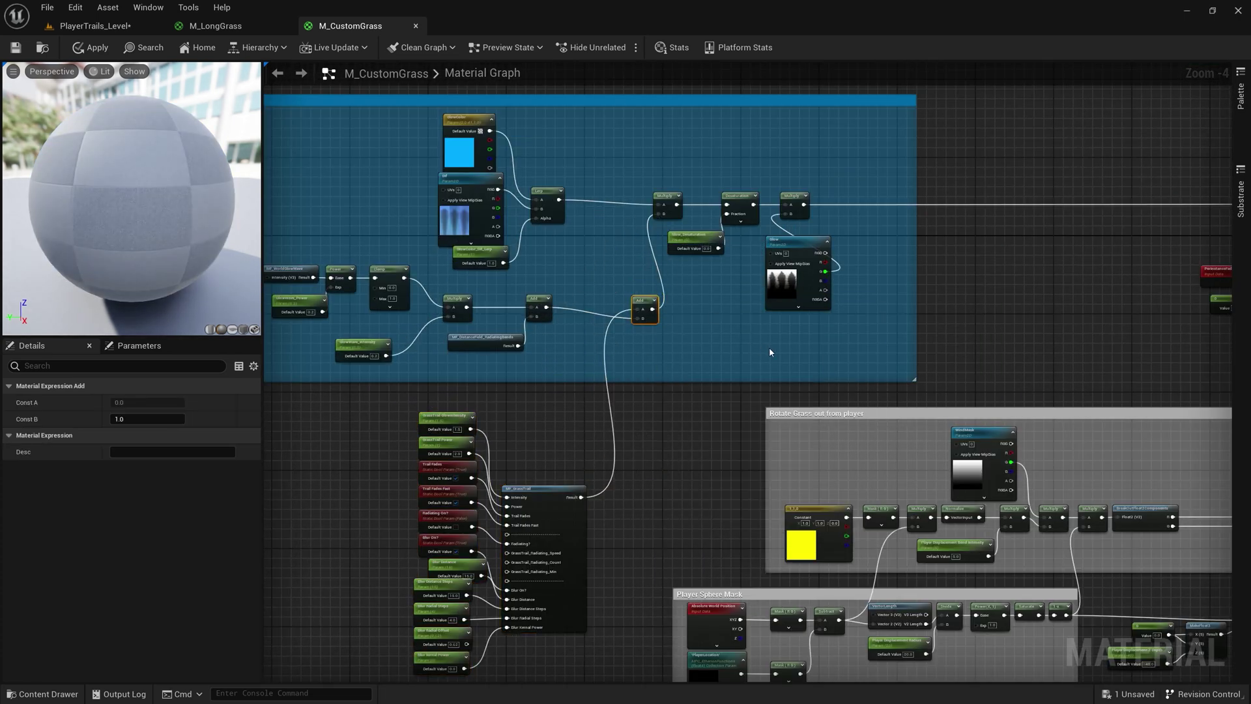
# Add a second Add node from the Lerp output and wire the first Add into it.
pyautogui.scroll(-4, 479, 255)
pyautogui.scroll(5, 587, 463)
pyautogui.moveTo(583, 456); pyautogui.dragTo(753, 272)
pyautogui.write('add')
pyautogui.press('Return')
pyautogui.moveTo(846, 239); pyautogui.dragTo(661, 429, button='right')
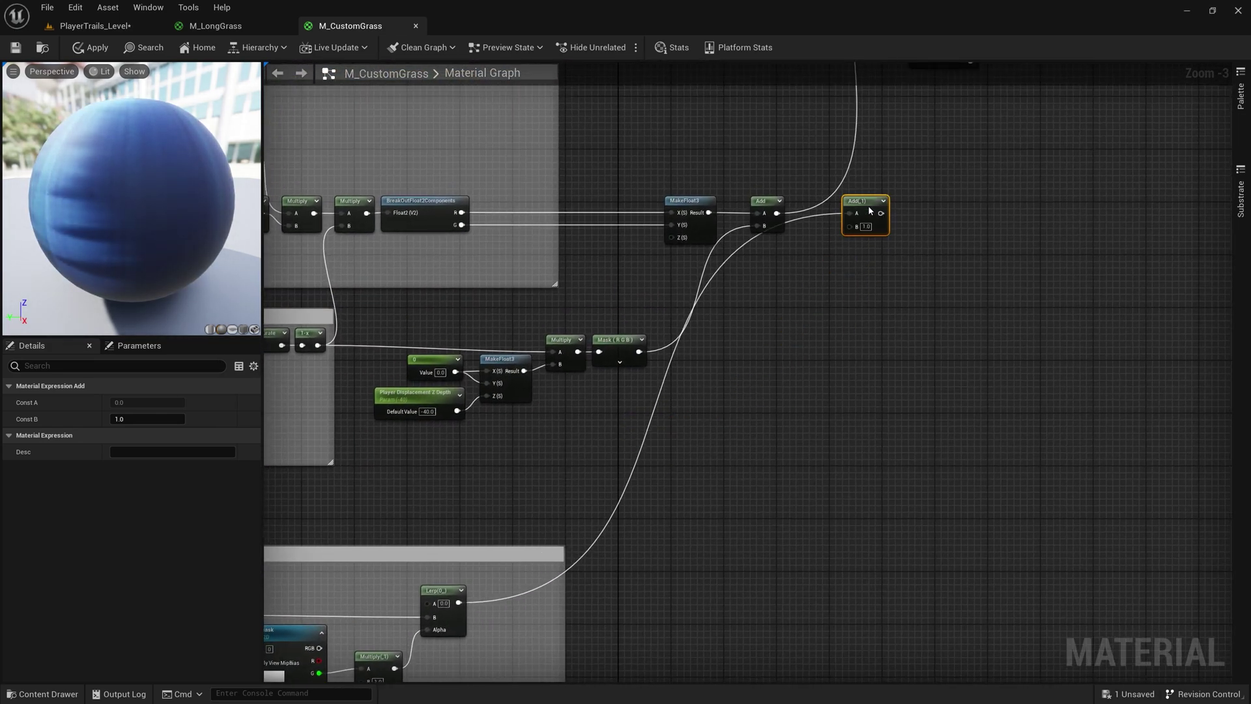
pyautogui.keyDown('ctrl'); pyautogui.moveTo(777, 214); pyautogui.dragTo(891, 236); pyautogui.keyUp('ctrl')
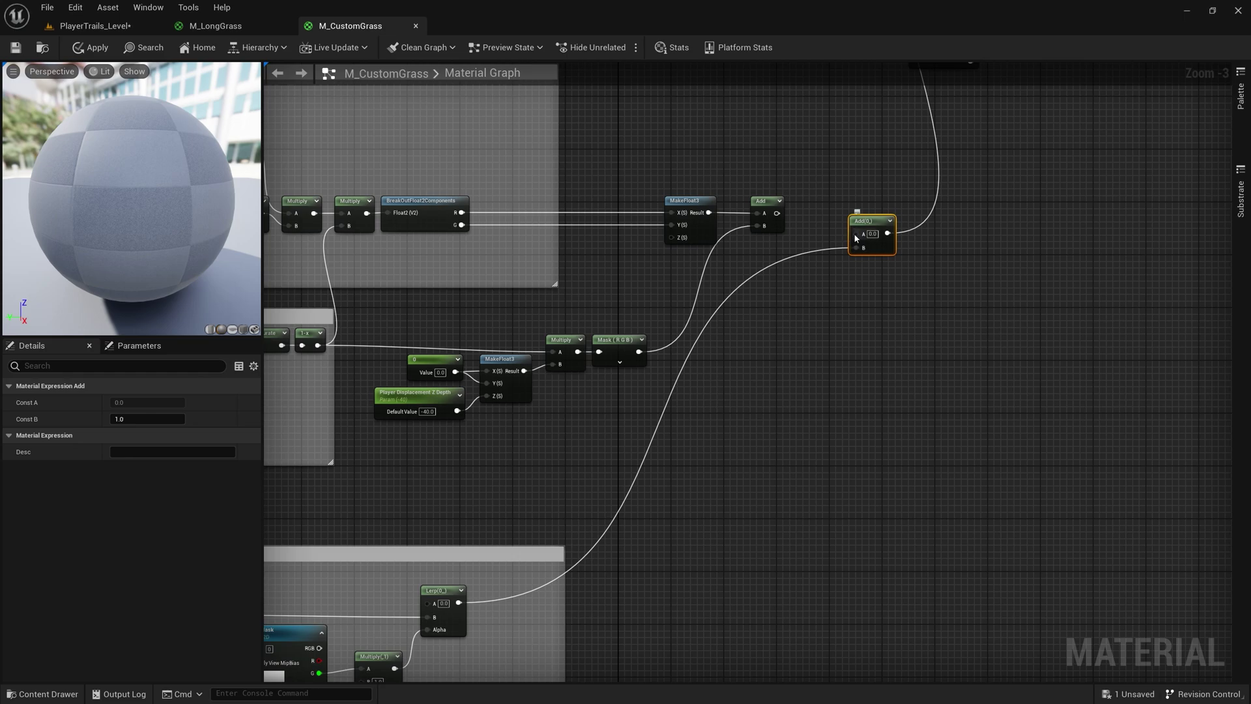
pyautogui.scroll(-4, 877, 368)
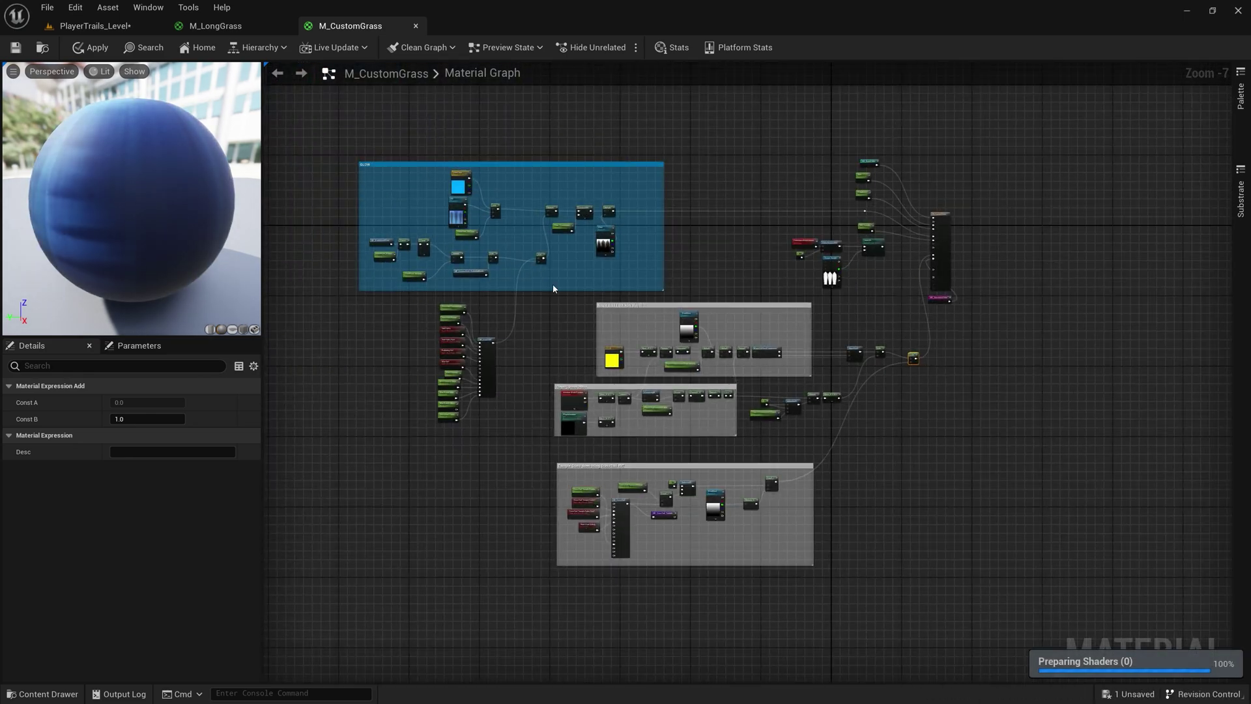
# Apply the material changes and locate MF_GrassTrail among the project assets.
pyautogui.click(16, 47)
pyautogui.scroll(6, 678, 414)
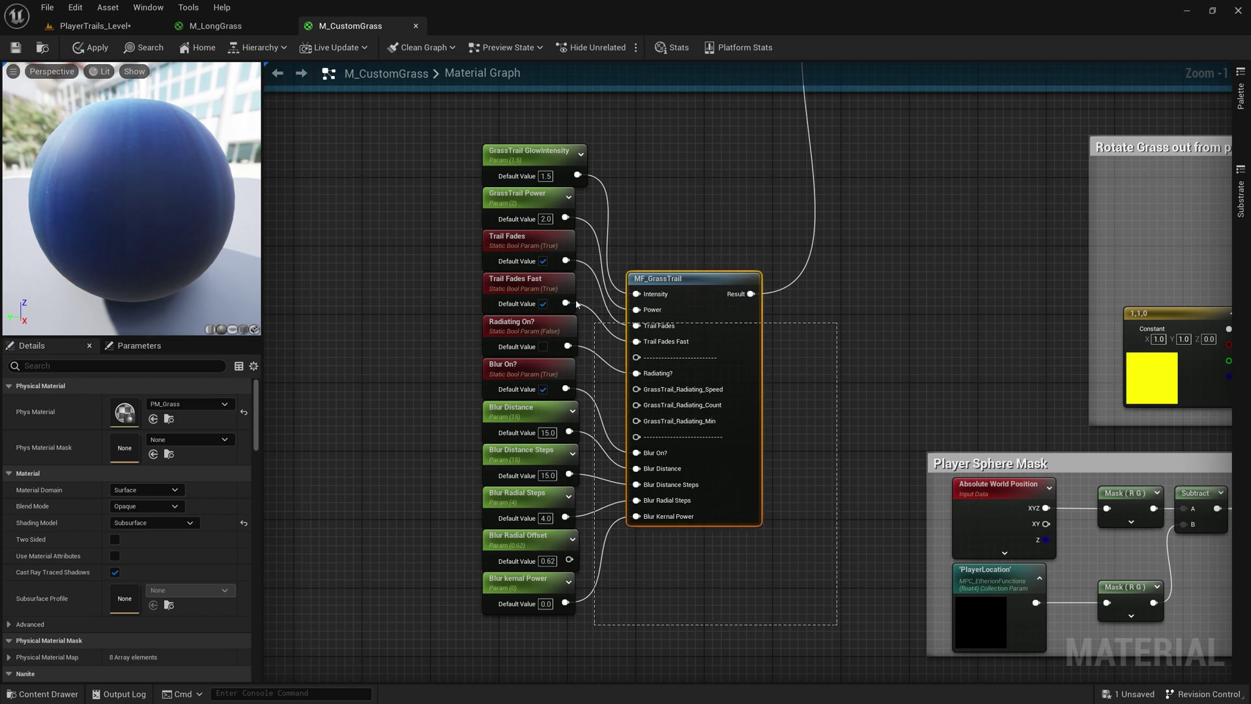
pyautogui.moveTo(577, 304); pyautogui.dragTo(577, 304)
pyautogui.click(872, 411)
pyautogui.click(754, 358)
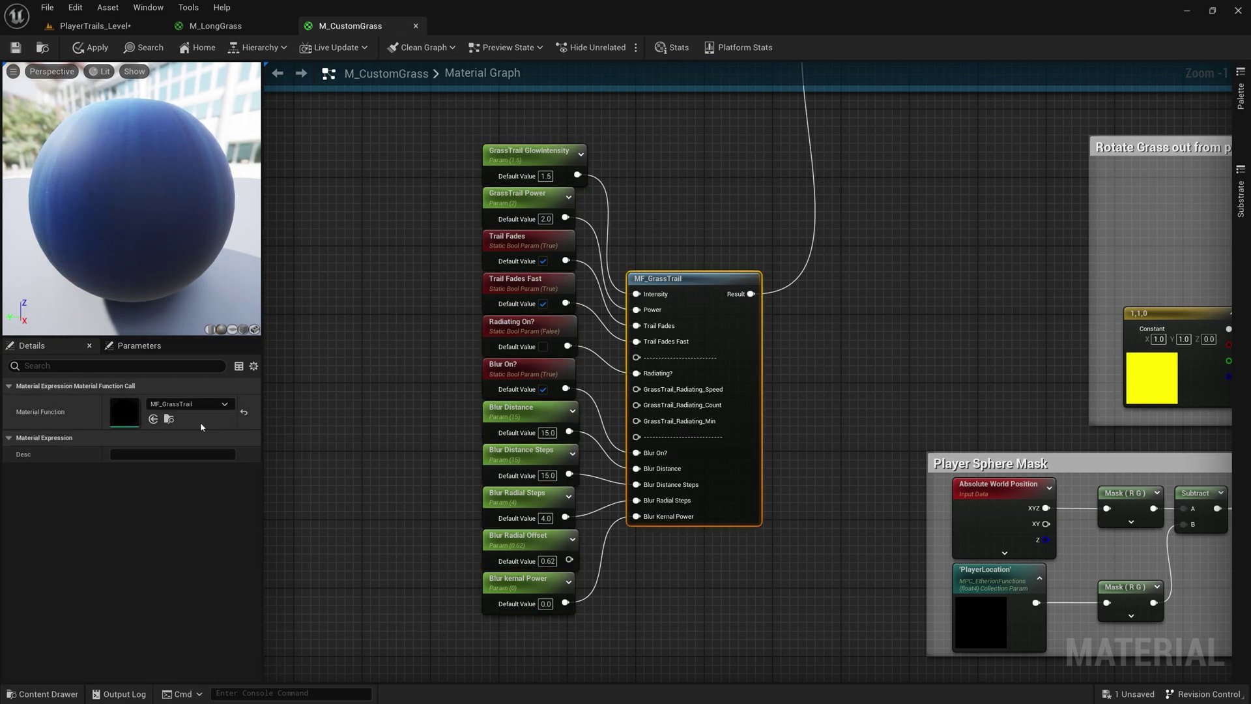
pyautogui.click(168, 419)
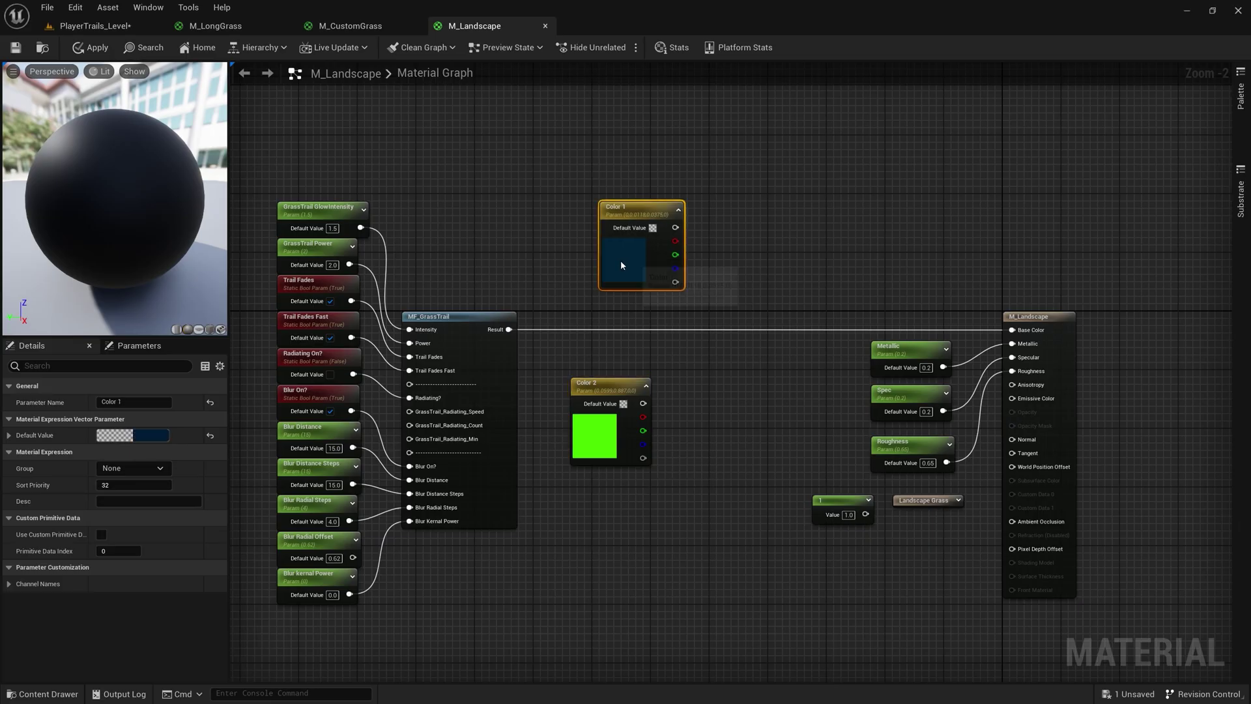
# Add a Lerp with MF_GrassTrail Result as Alpha, two colours as A and B, output to Base Color.
pyautogui.rightClick(713, 284)
pyautogui.click(828, 424)
pyautogui.moveTo(509, 329); pyautogui.dragTo(1012, 330)
pyautogui.moveTo(653, 227); pyautogui.dragTo(720, 306)
pyautogui.moveTo(643, 403); pyautogui.dragTo(721, 323)
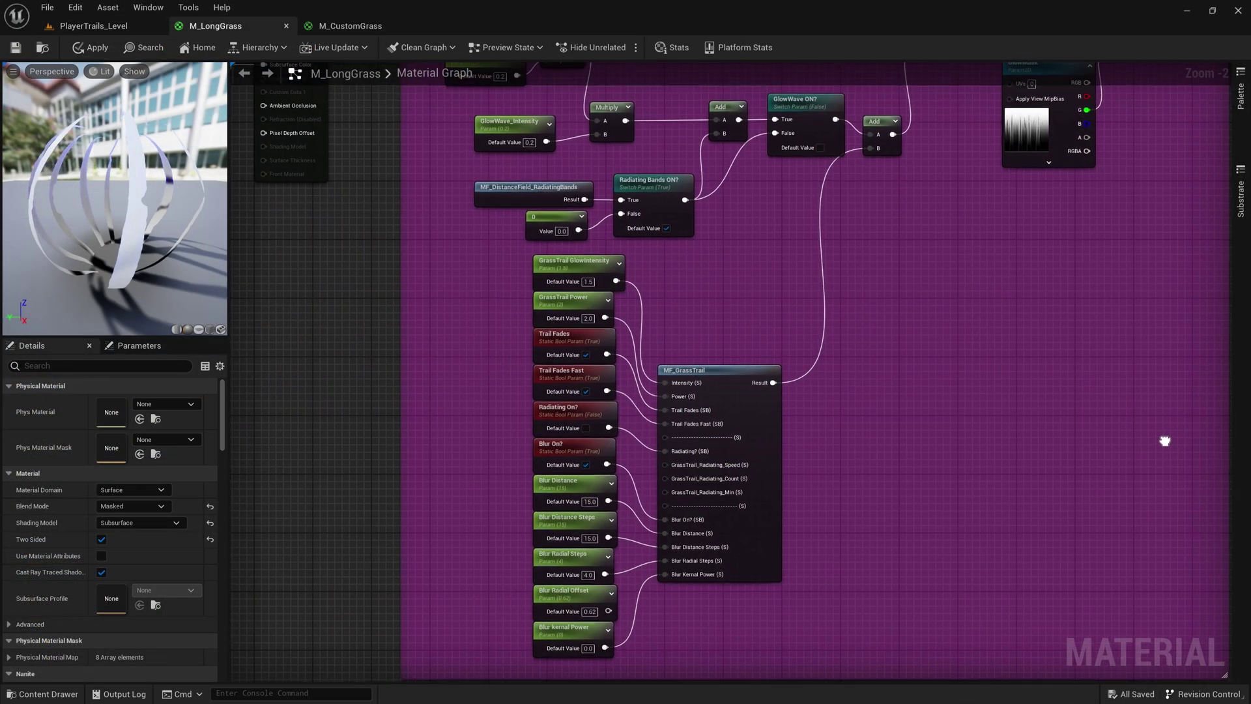
pyautogui.moveTo(1086, 438); pyautogui.dragTo(977, 656, button='right')
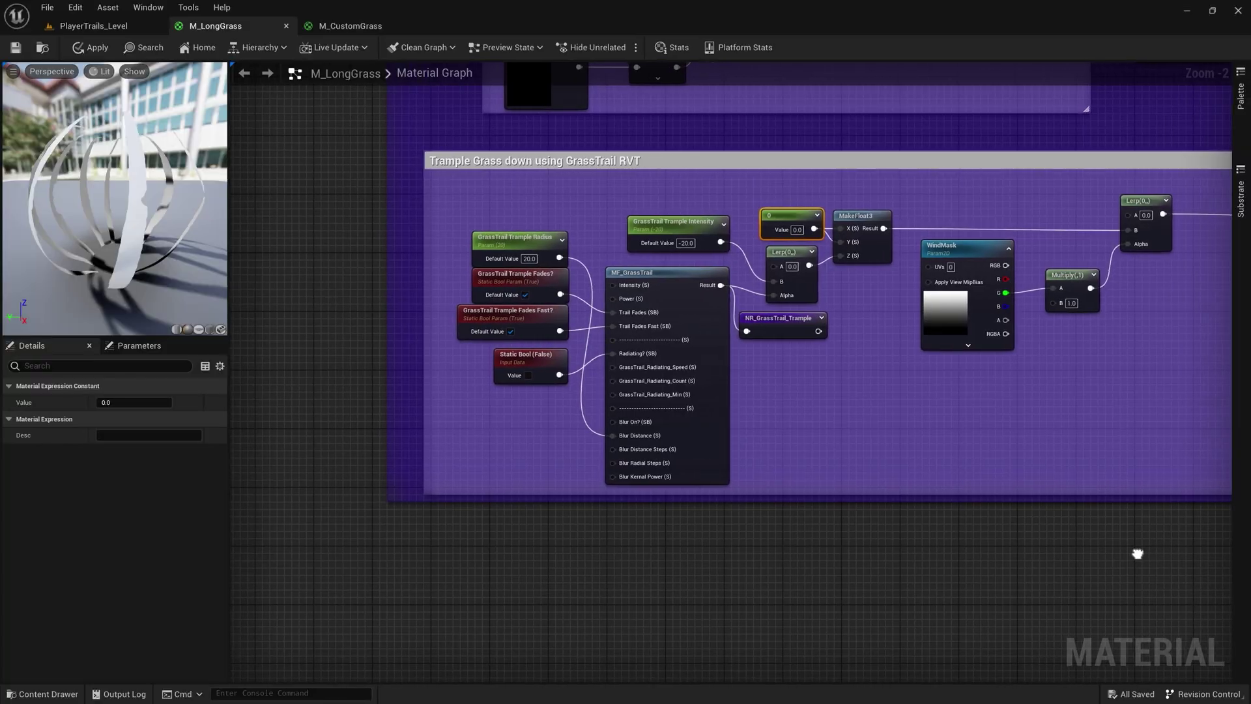
pyautogui.moveTo(1139, 550); pyautogui.dragTo(927, 572, button='right')
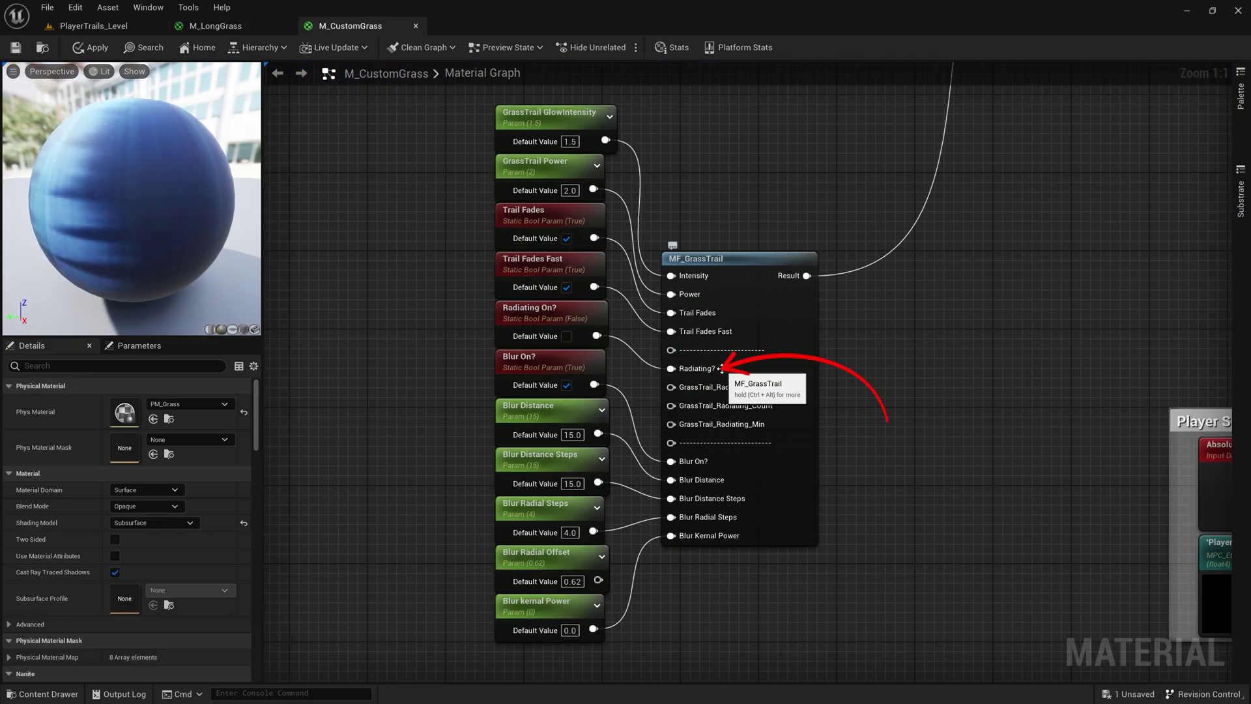
# Enable the 'Radiating On?' parameter and run the character among the spheres to test it.
pyautogui.click(566, 336)
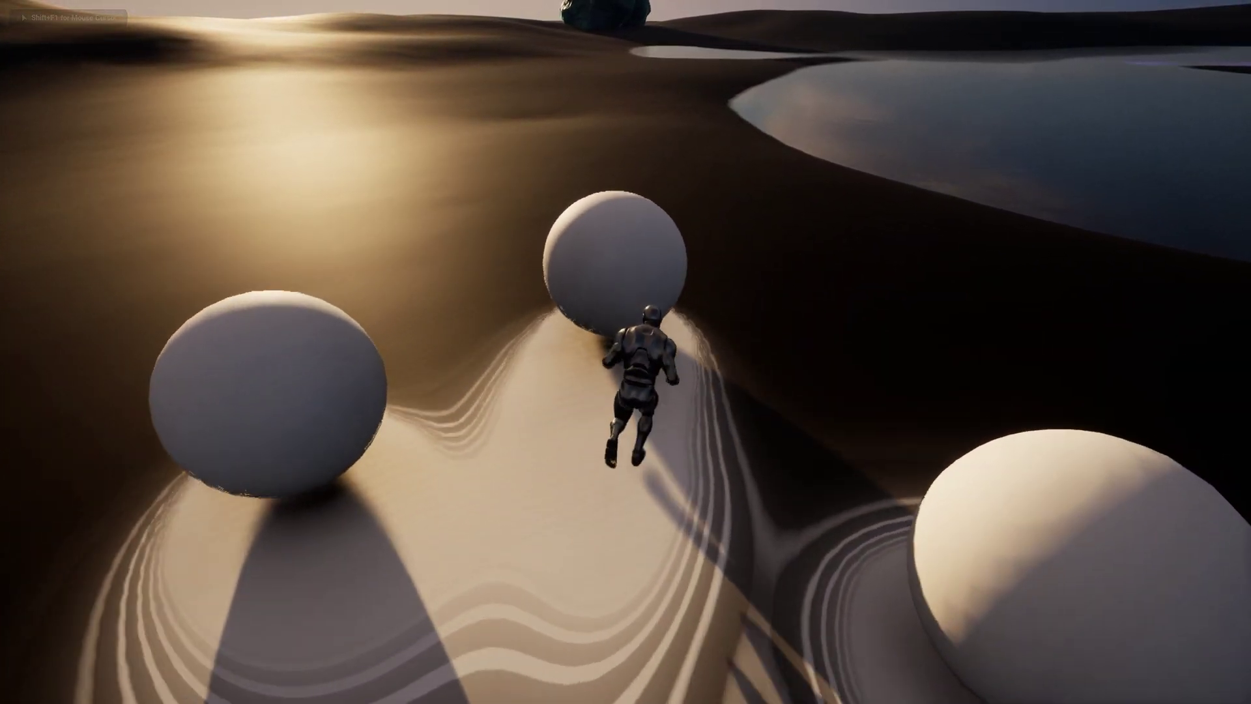
pyautogui.press('w')
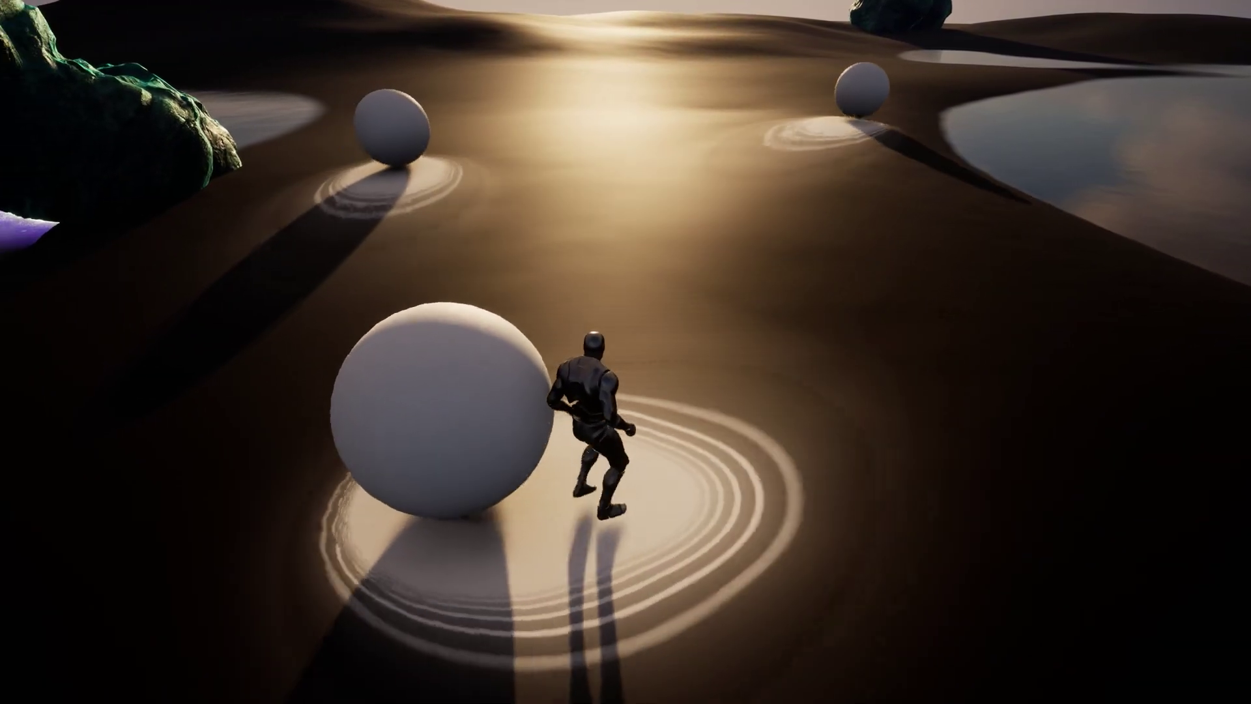
pyautogui.press('w')
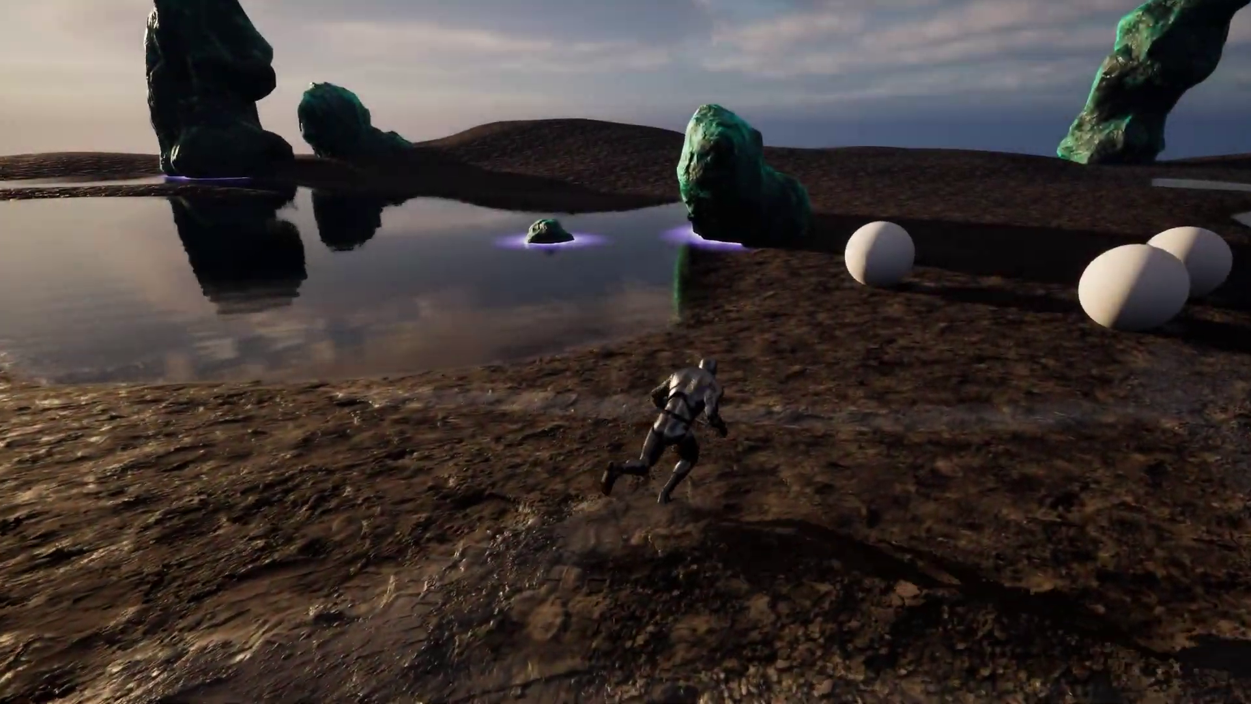
pyautogui.press('w')
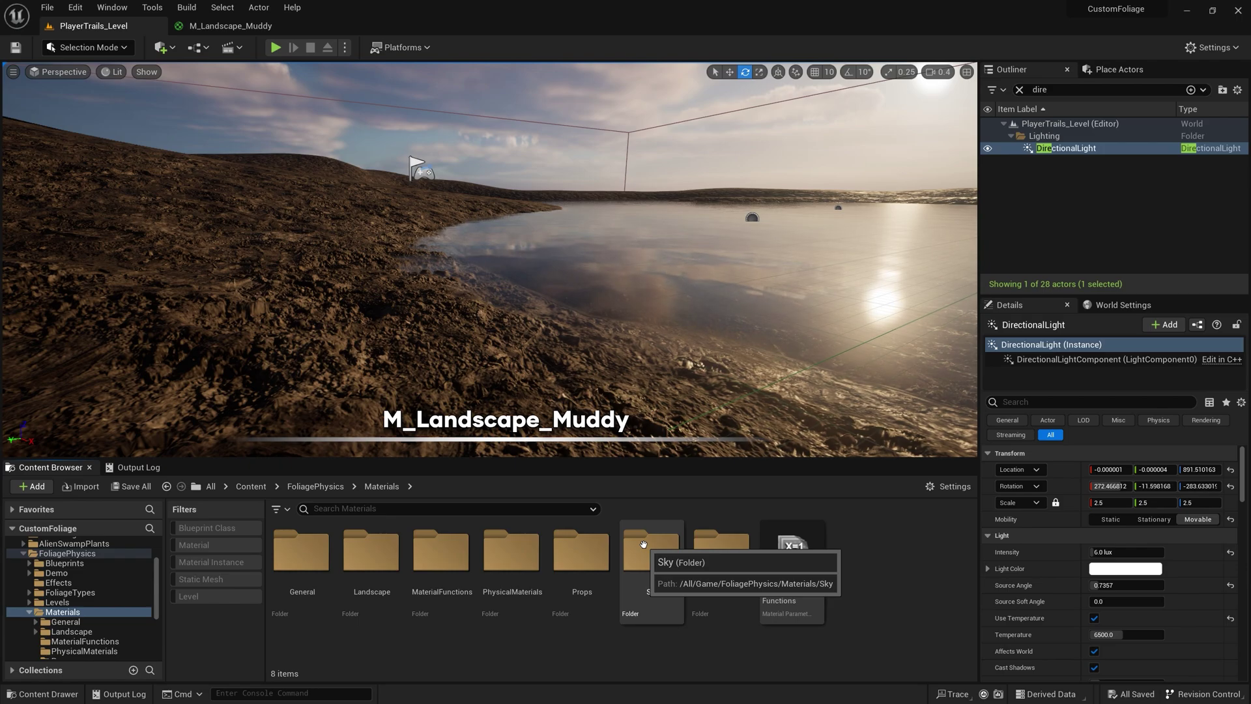
# Open M_Landscape_Muddy from the Landscape folder and pan across its node groups.
pyautogui.doubleClick(378, 564)
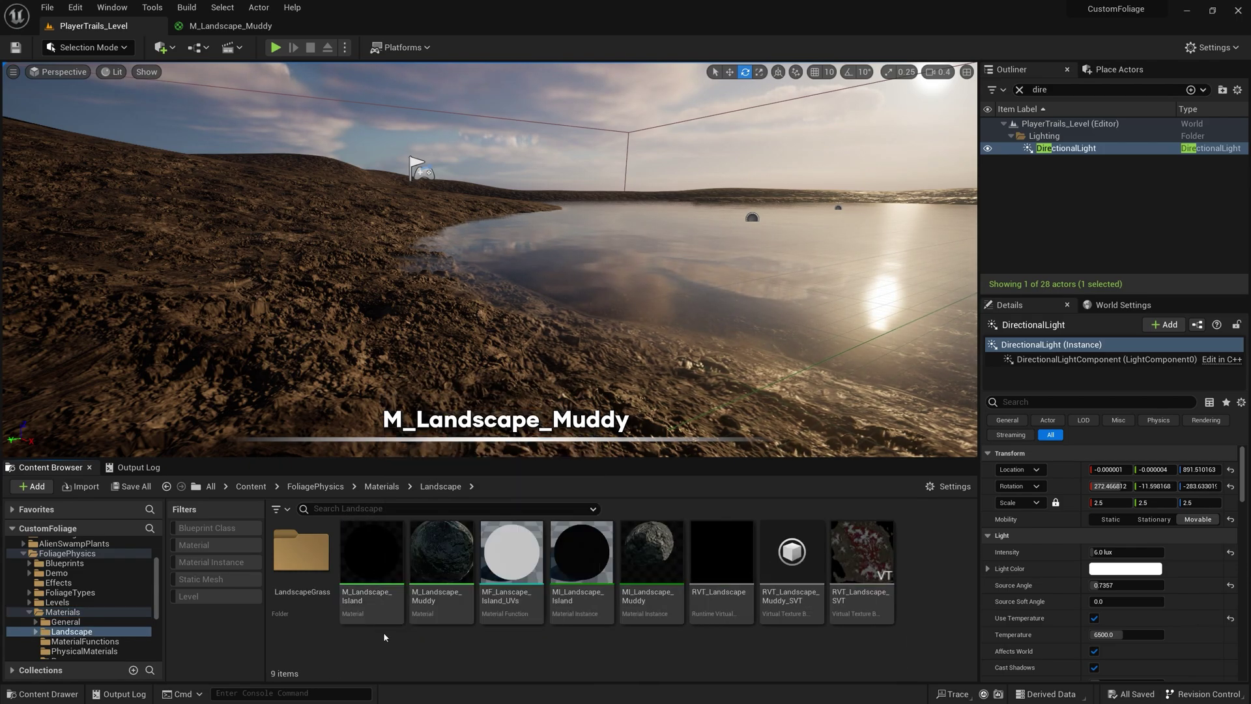
pyautogui.doubleClick(440, 618)
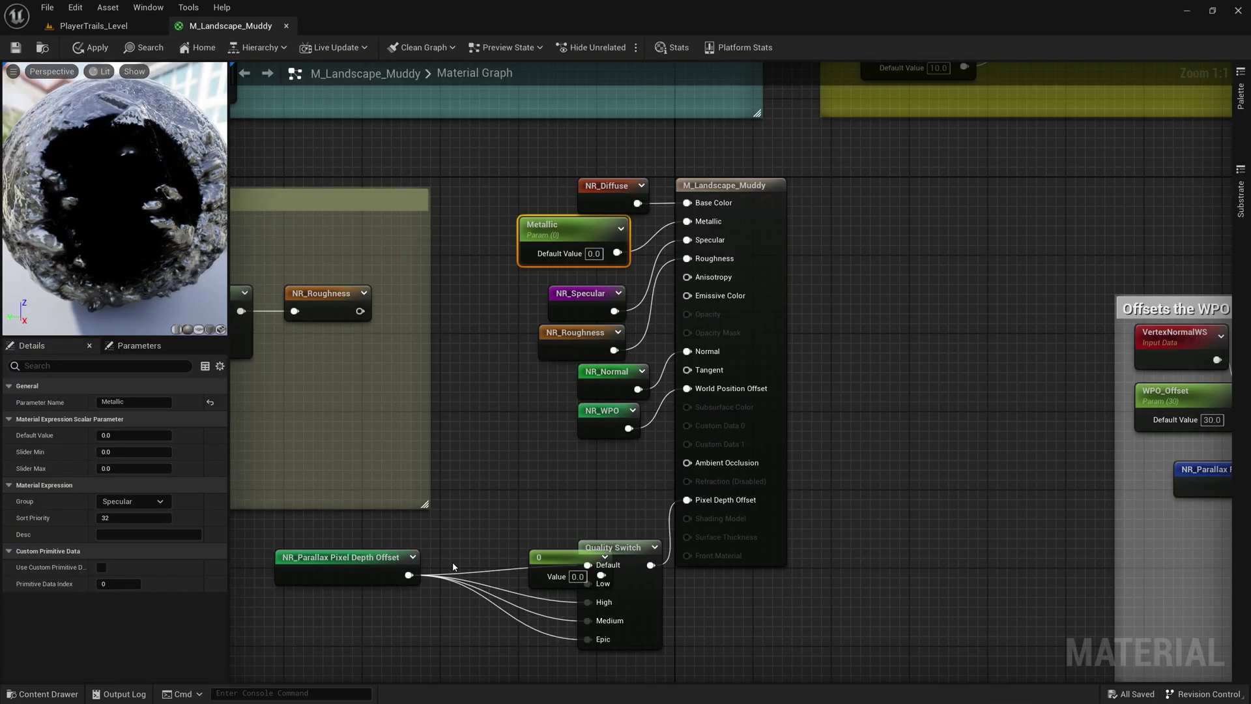
pyautogui.scroll(-8, 530, 445)
pyautogui.scroll(1, 514, 493)
pyautogui.moveTo(514, 494); pyautogui.dragTo(947, 344, button='right')
pyautogui.moveTo(1046, 398); pyautogui.dragTo(611, 514, button='right')
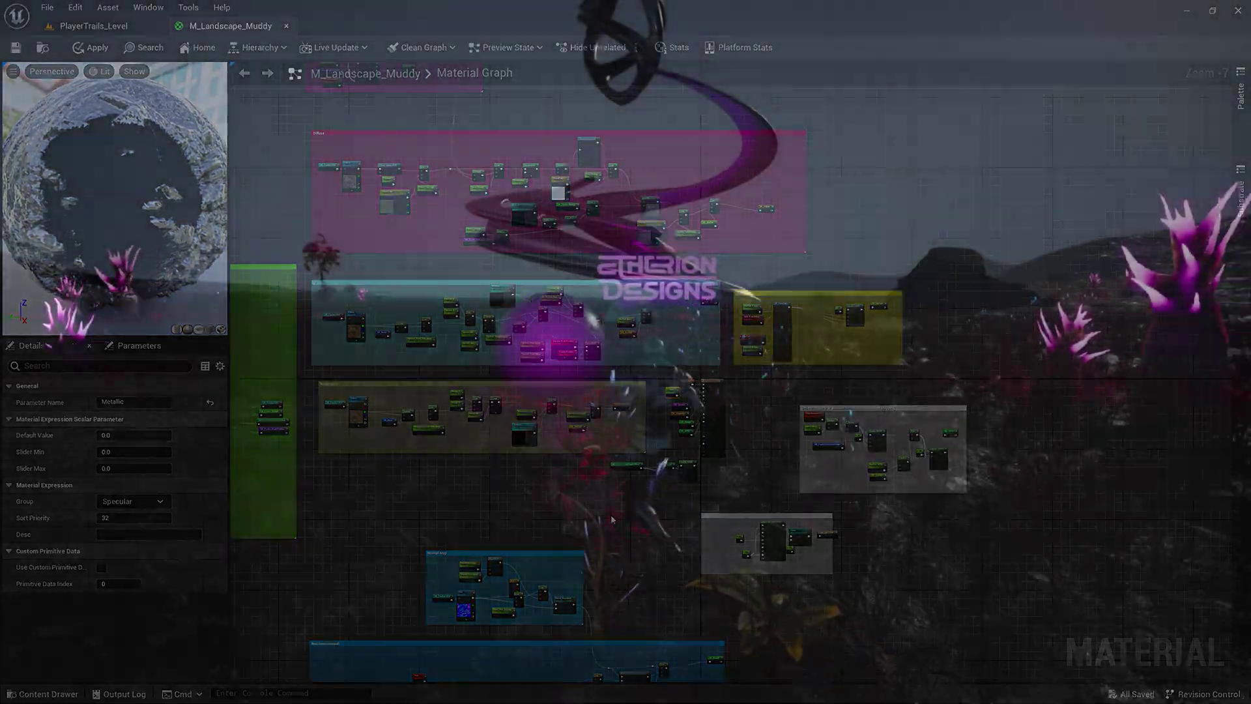